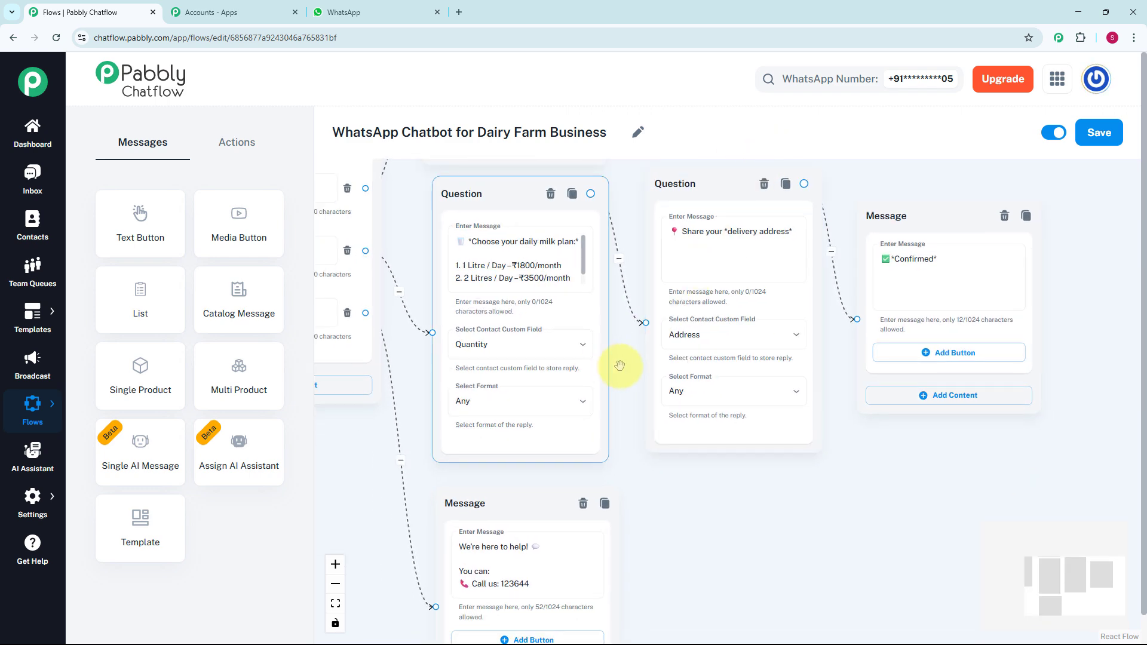
- Look over the finished dairy farm chatbot flow, from Flow Start to the Confirmed message, and switch to WhatsApp
drag(617, 363, 669, 451)
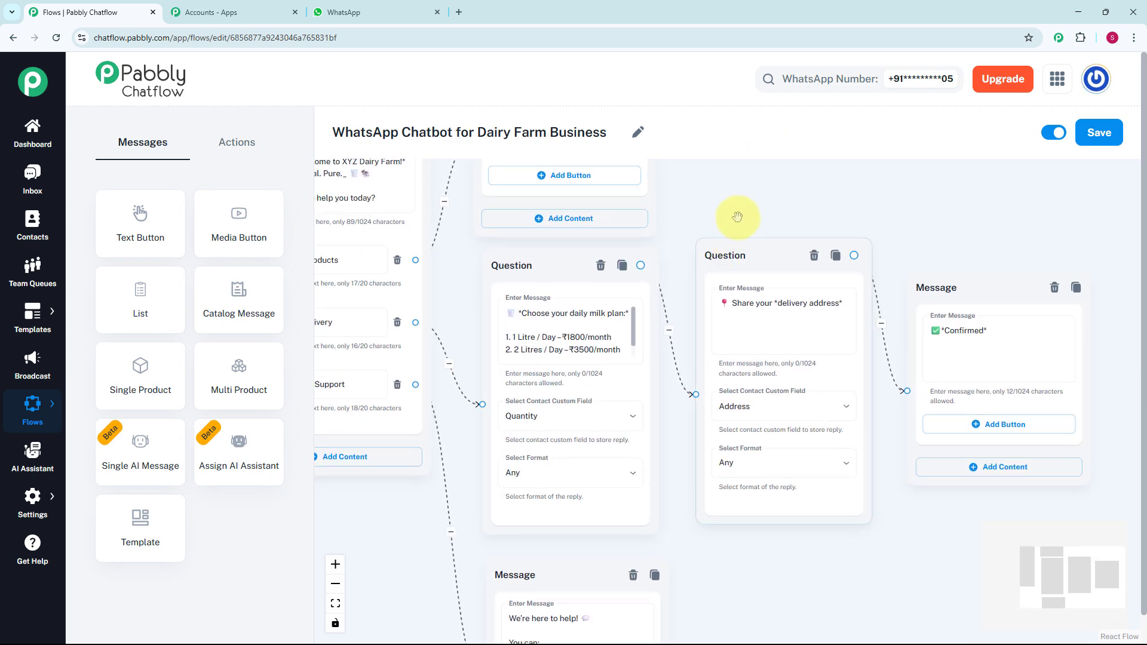
scroll(737, 217, down, 5)
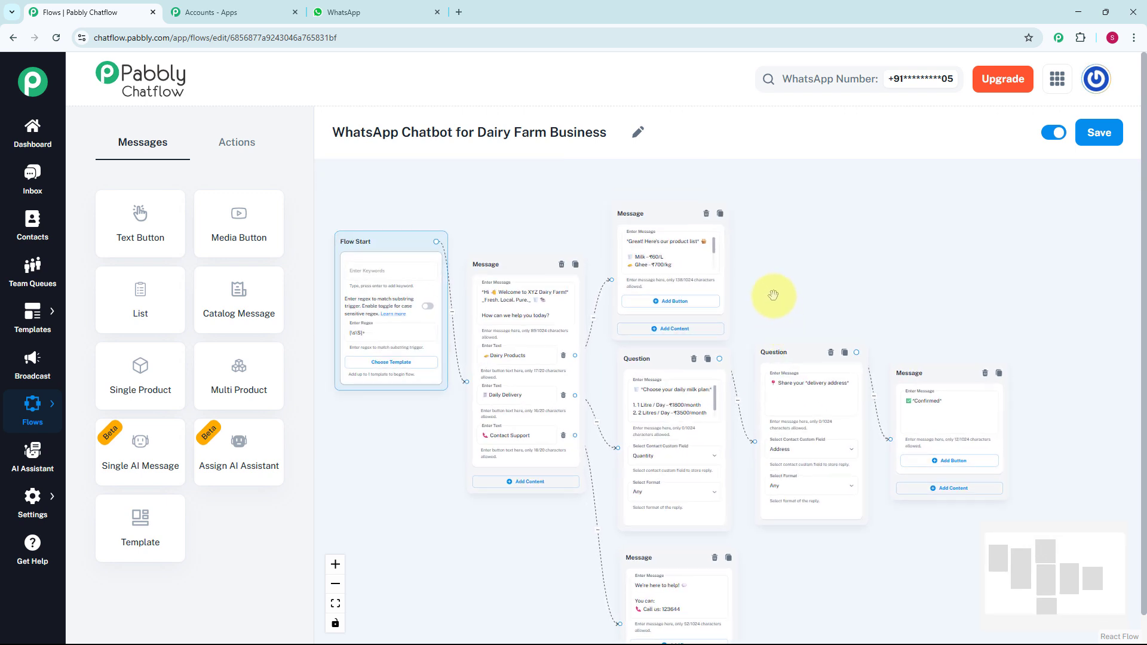
key(ctrl+shift+Tab)
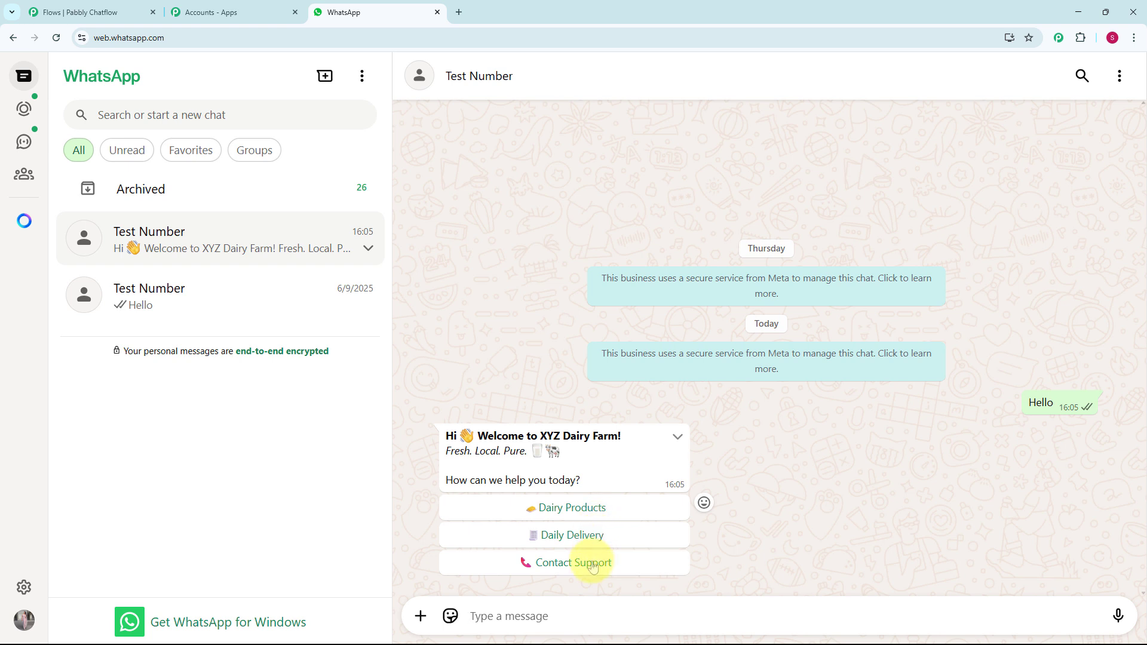
- Test the chatbot in the WhatsApp chat by choosing Dairy Products, then Daily Delivery, replying "Custom Quantity" and "Bhopal"
click(616, 513)
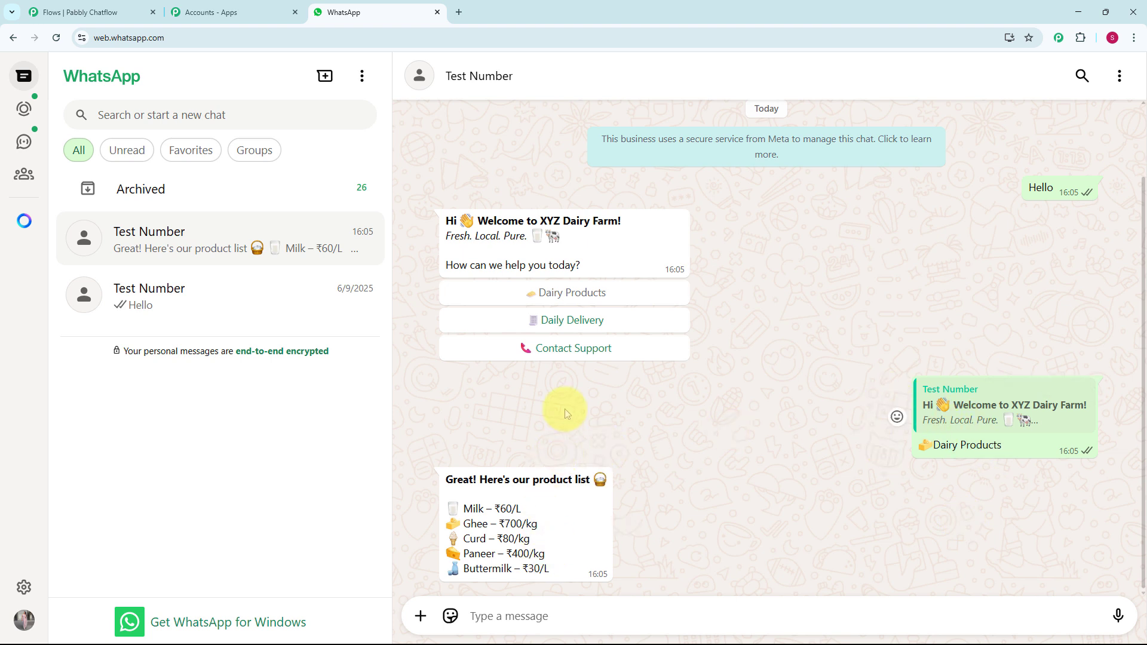
click(575, 322)
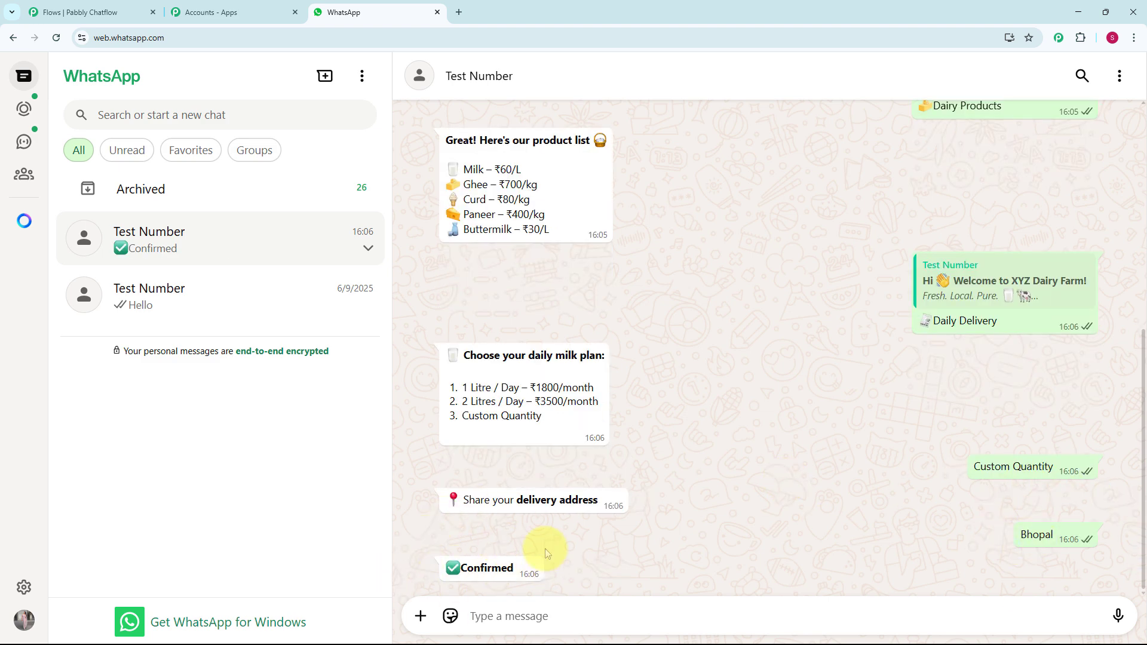
- Choose Contact Support in the chatbot's welcome message and review the whole test conversation
scroll(540, 532, up, 4)
scroll(542, 540, down, 3)
scroll(543, 540, up, 4)
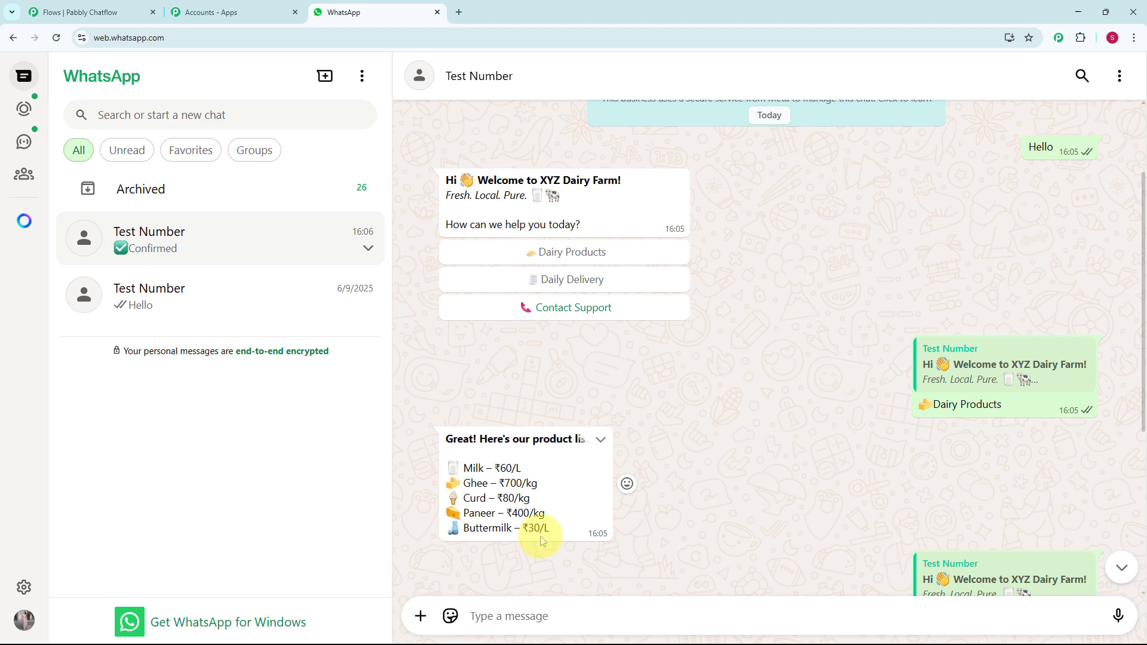
click(577, 307)
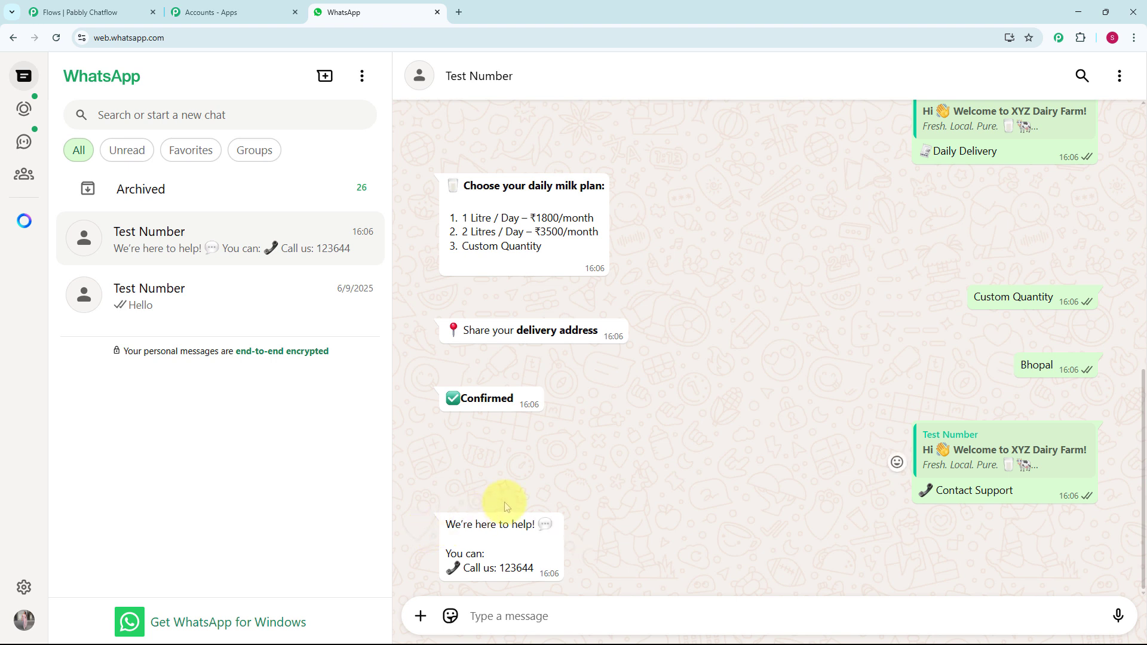
scroll(504, 506, up, 3)
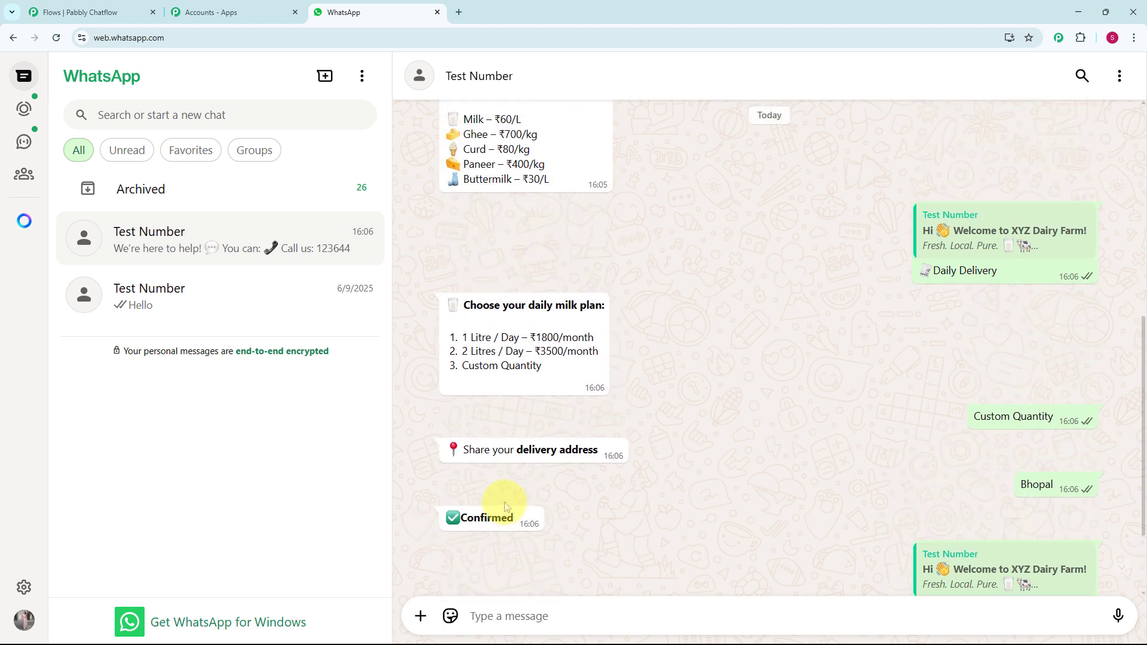
scroll(505, 507, up, 4)
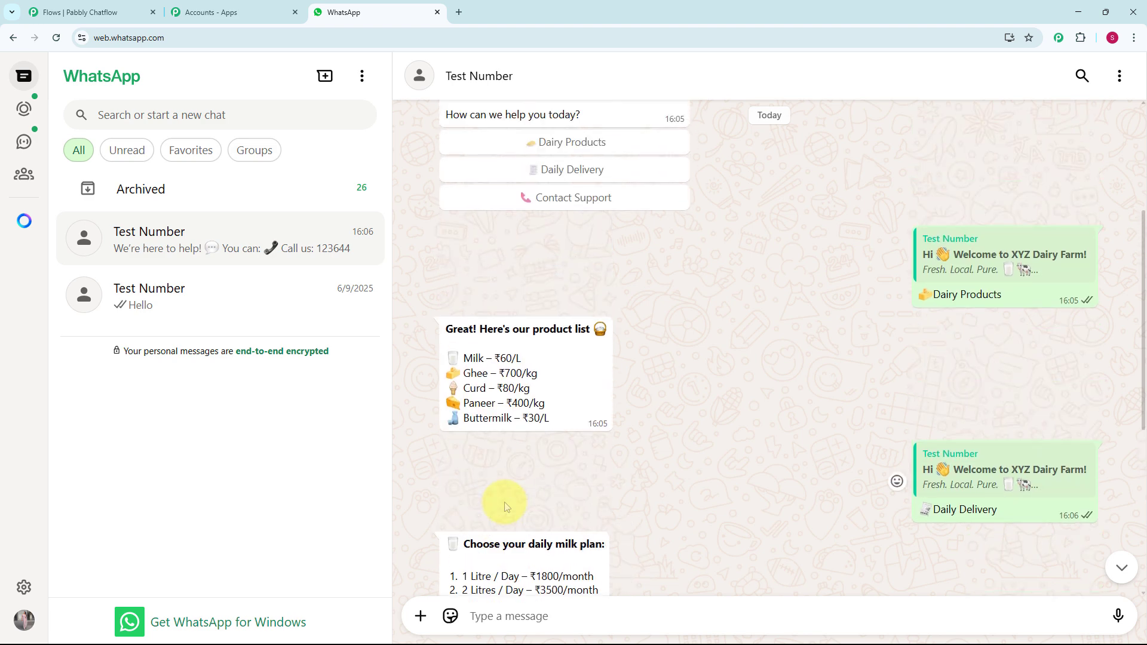
scroll(505, 507, up, 4)
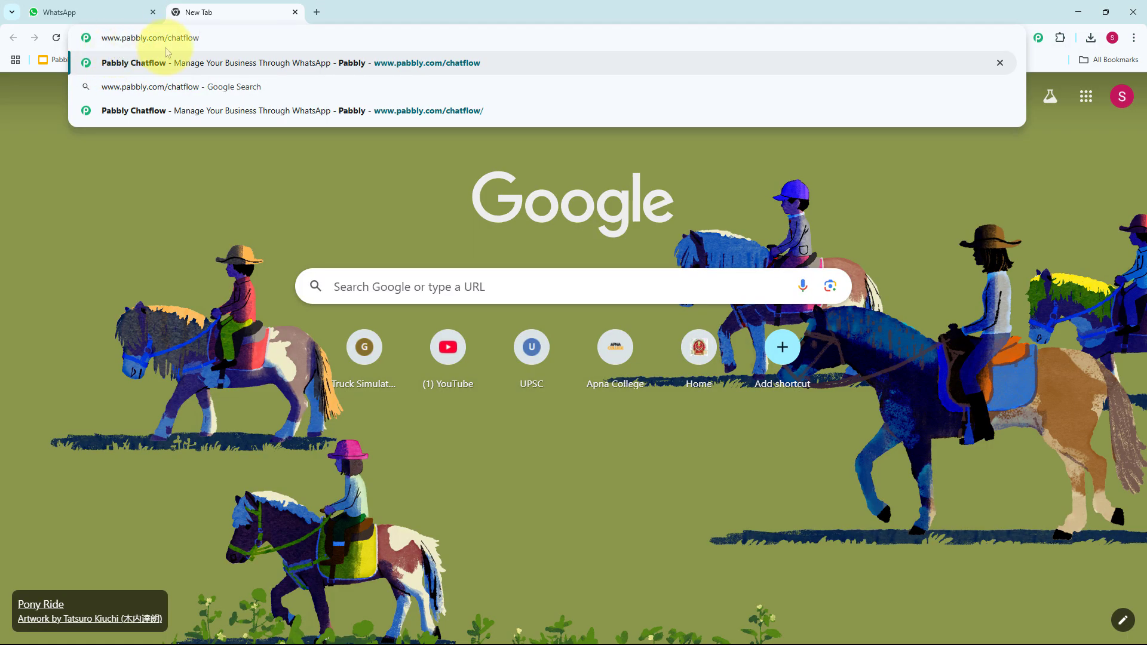
key(Return)
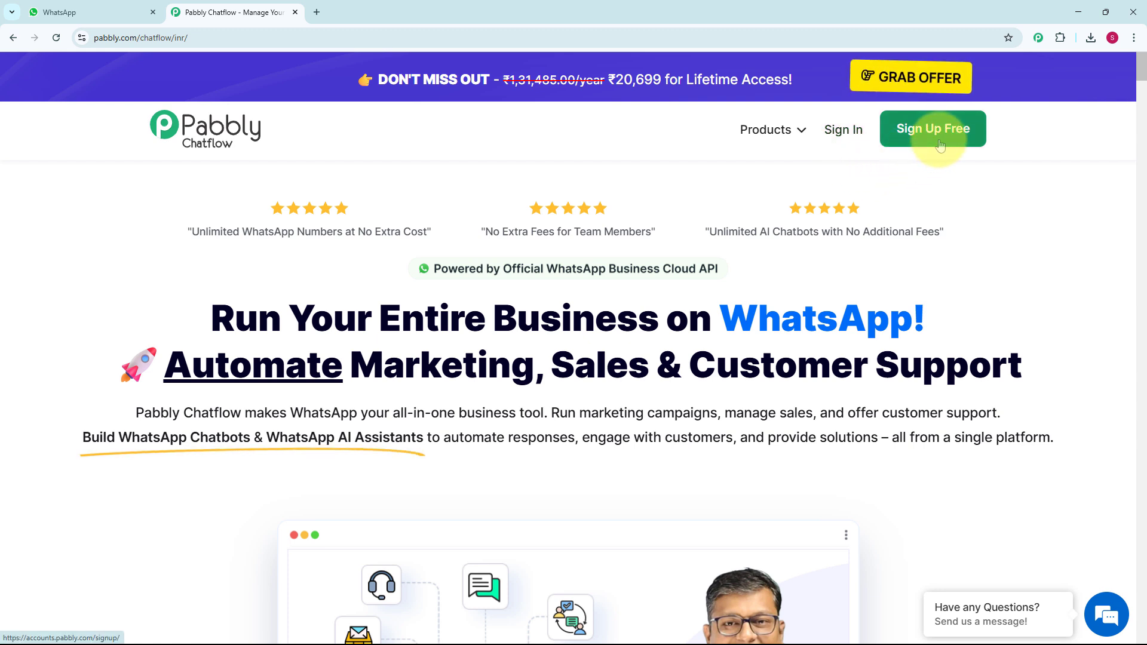
click(842, 130)
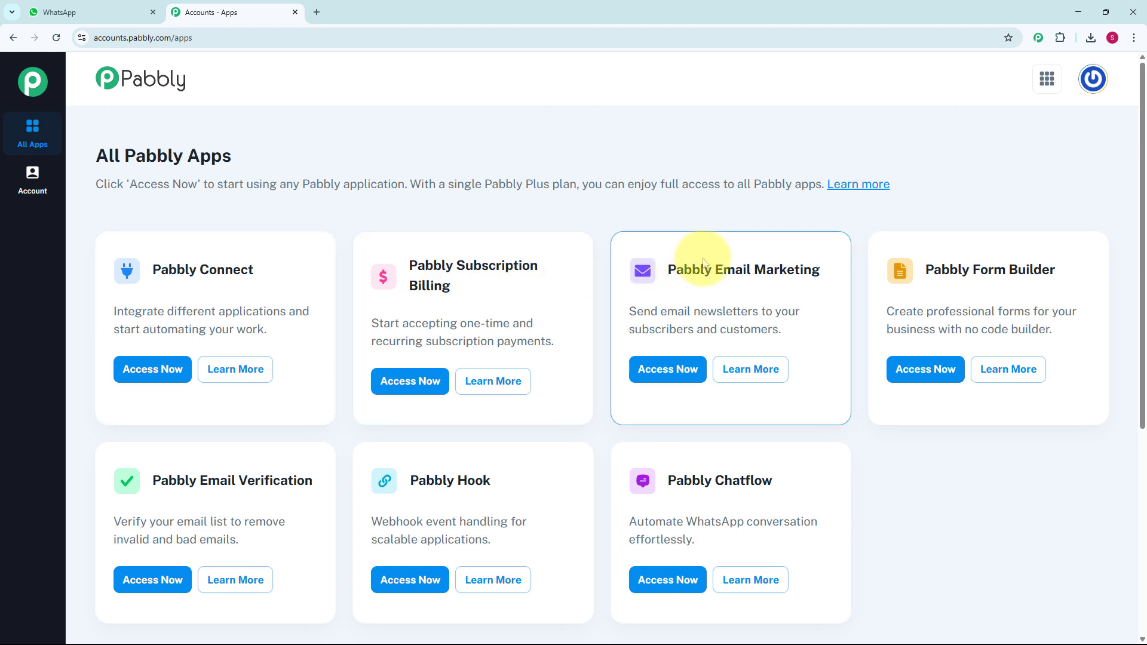
scroll(694, 263, down, 2)
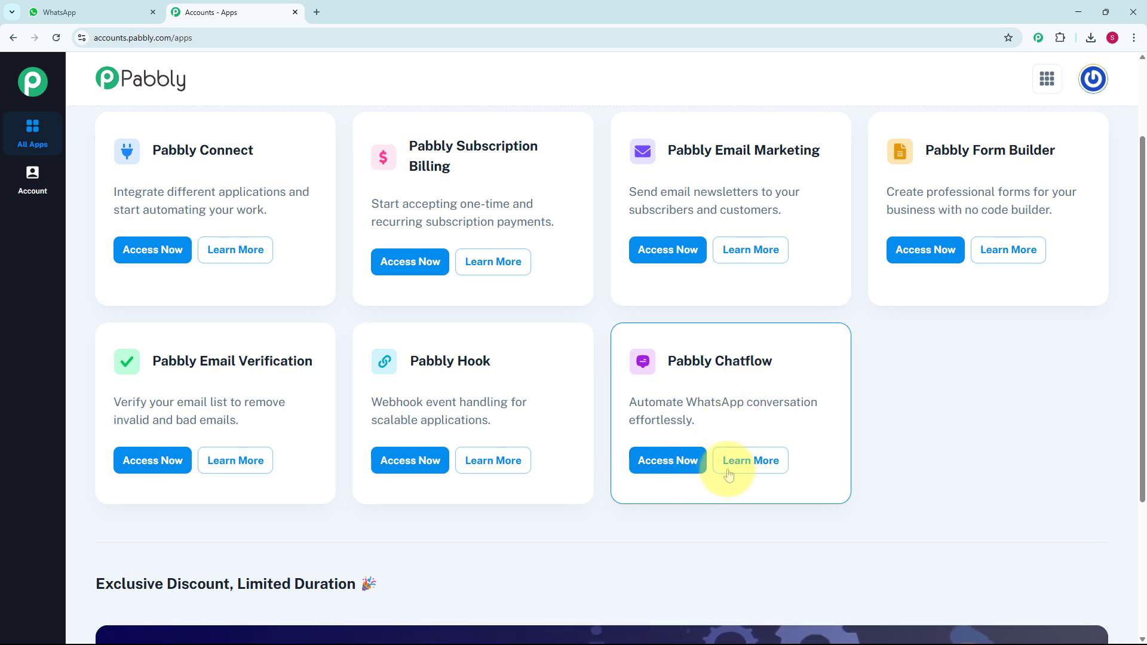
click(675, 470)
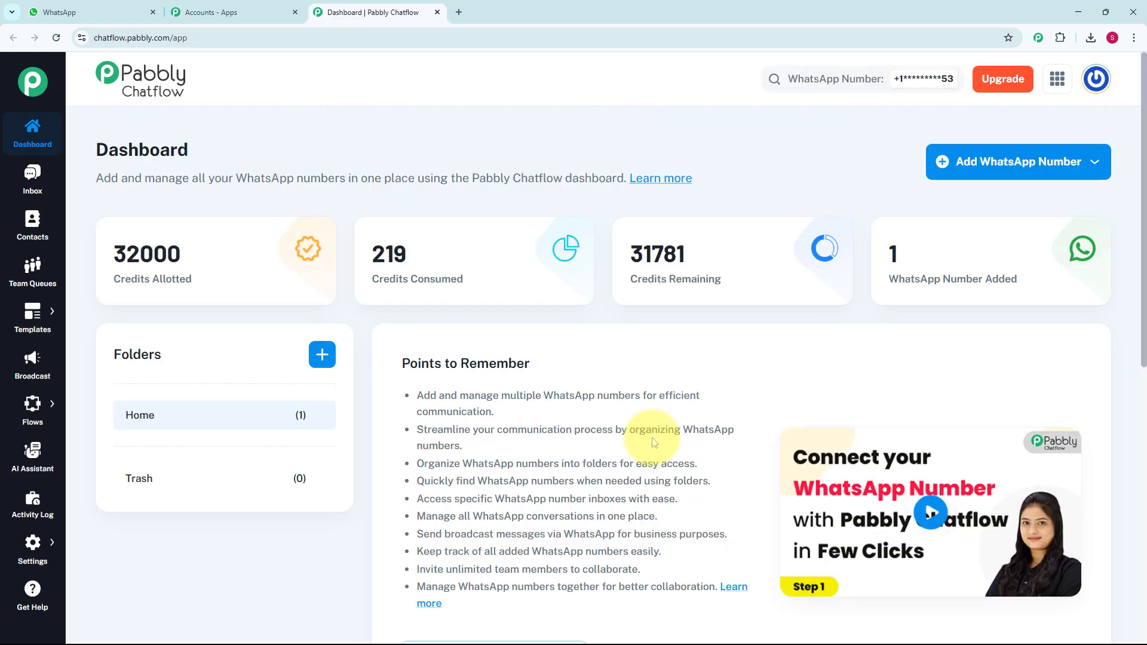
- Examine the dashboard's list of WhatsApp numbers and open the options for adding a WhatsApp number
scroll(652, 442, down, 1)
scroll(657, 442, down, 8)
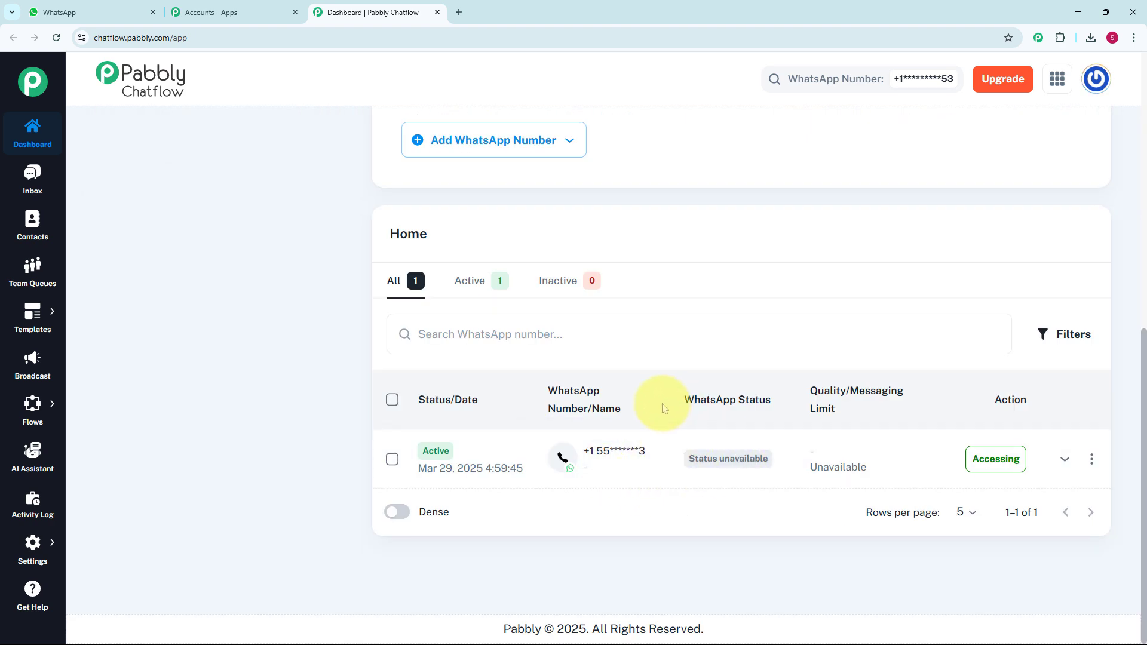
scroll(663, 408, up, 9)
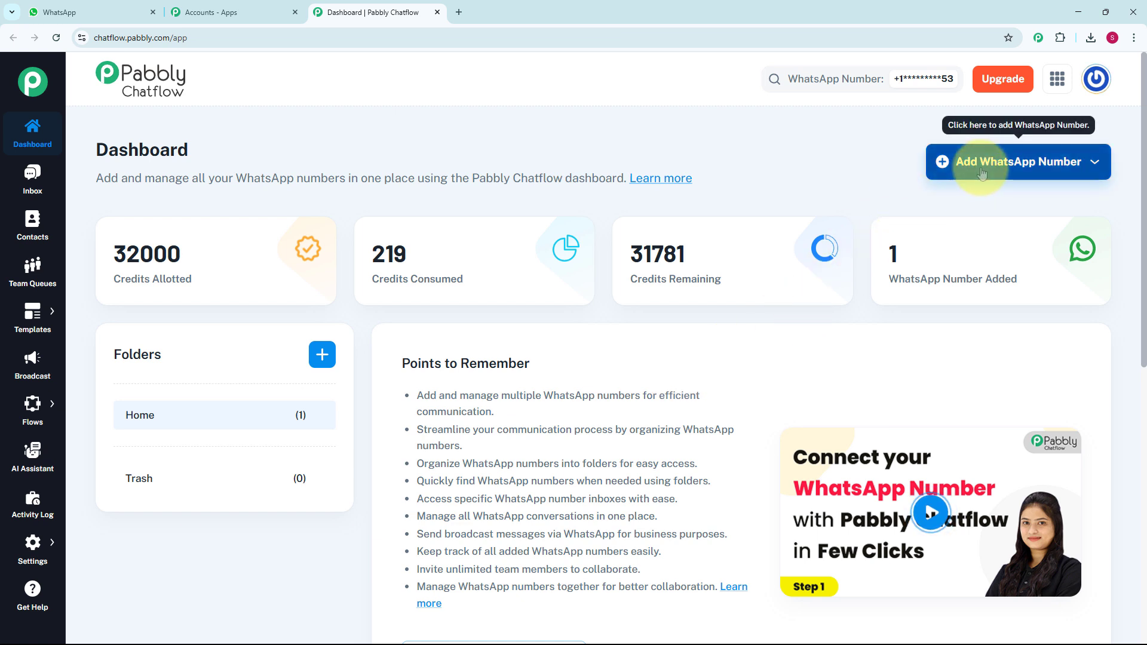
click(1026, 170)
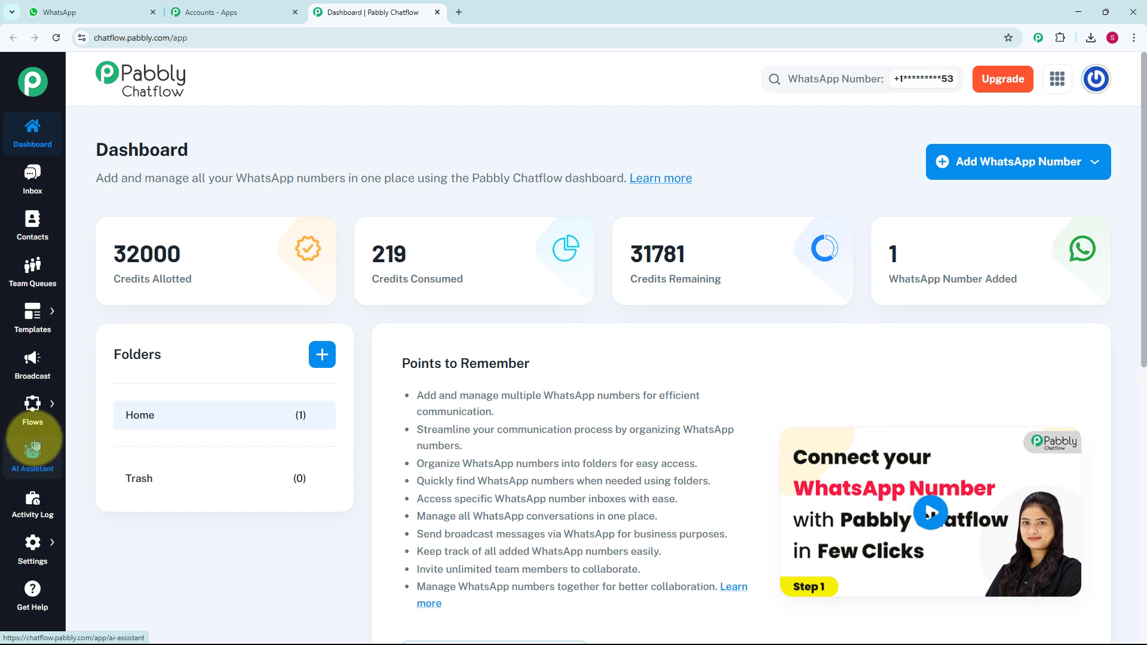
- Open the Flow Builder, look over the existing flows and add a new flow
mouse_move(29, 412)
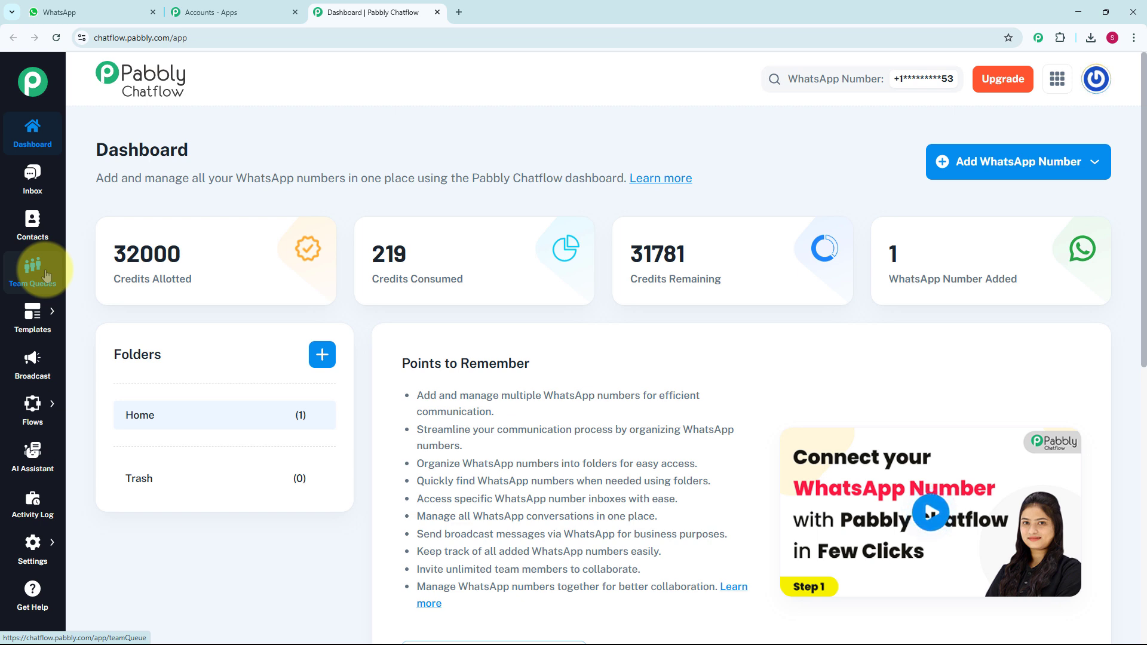
mouse_move(38, 330)
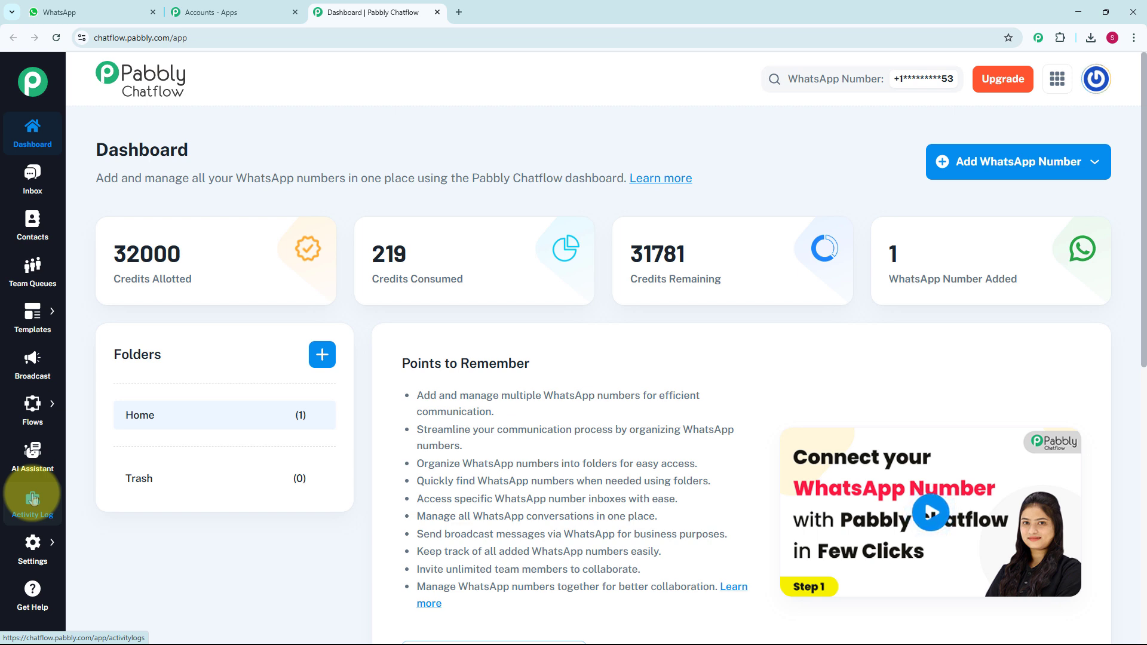
mouse_move(36, 552)
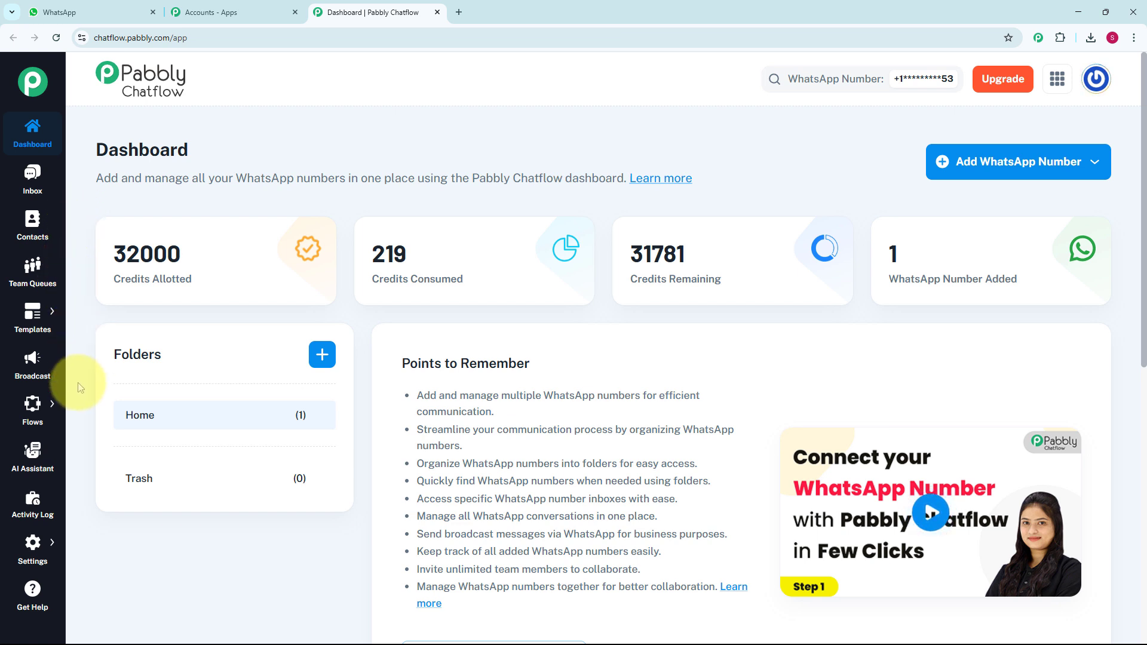
mouse_move(43, 411)
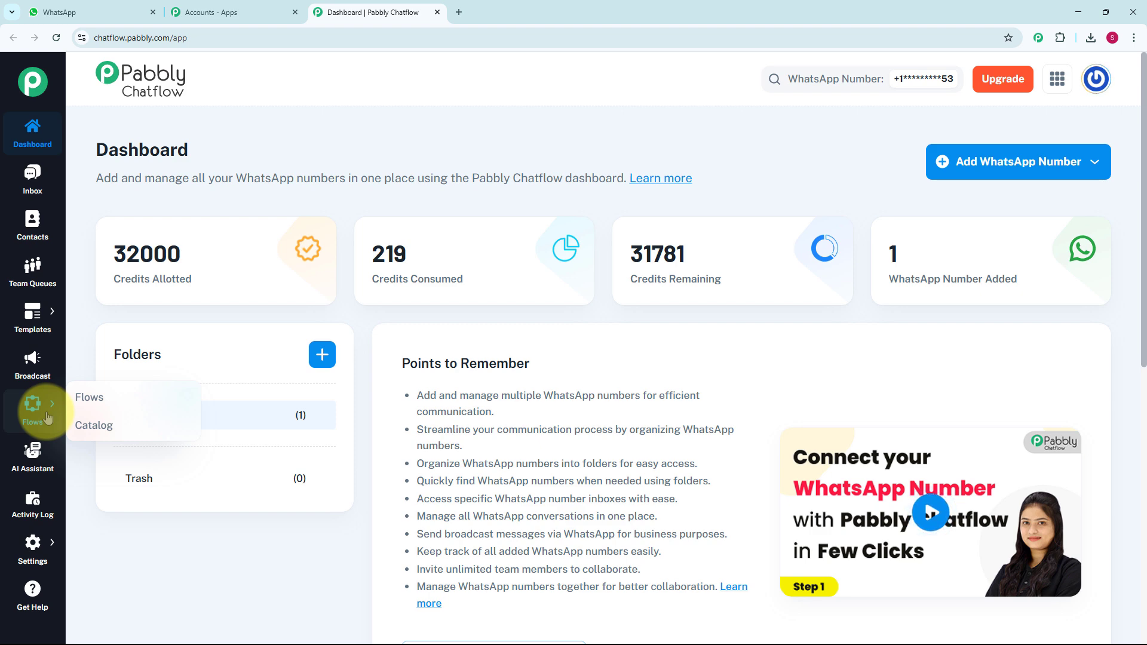
click(101, 396)
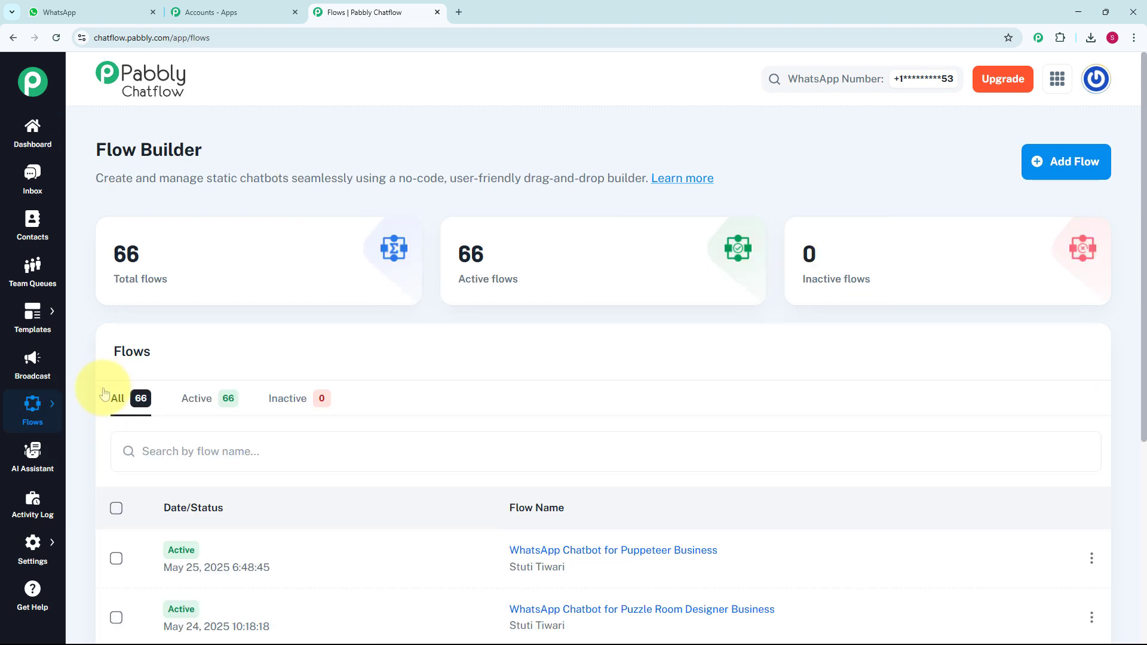
scroll(503, 478, down, 5)
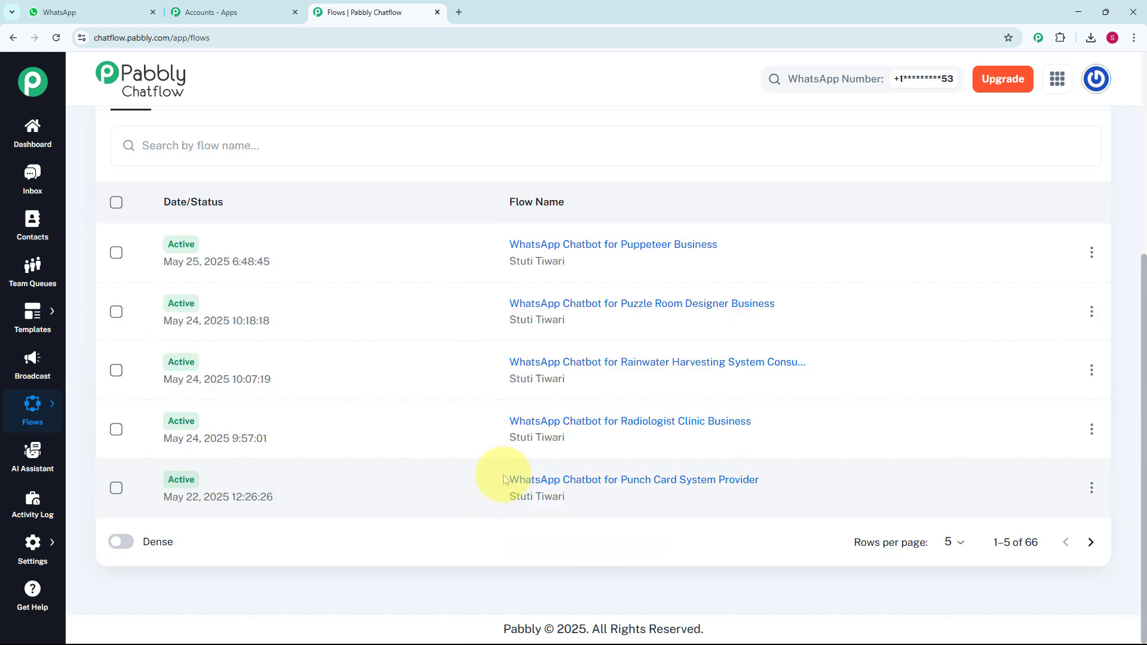
scroll(503, 477, up, 5)
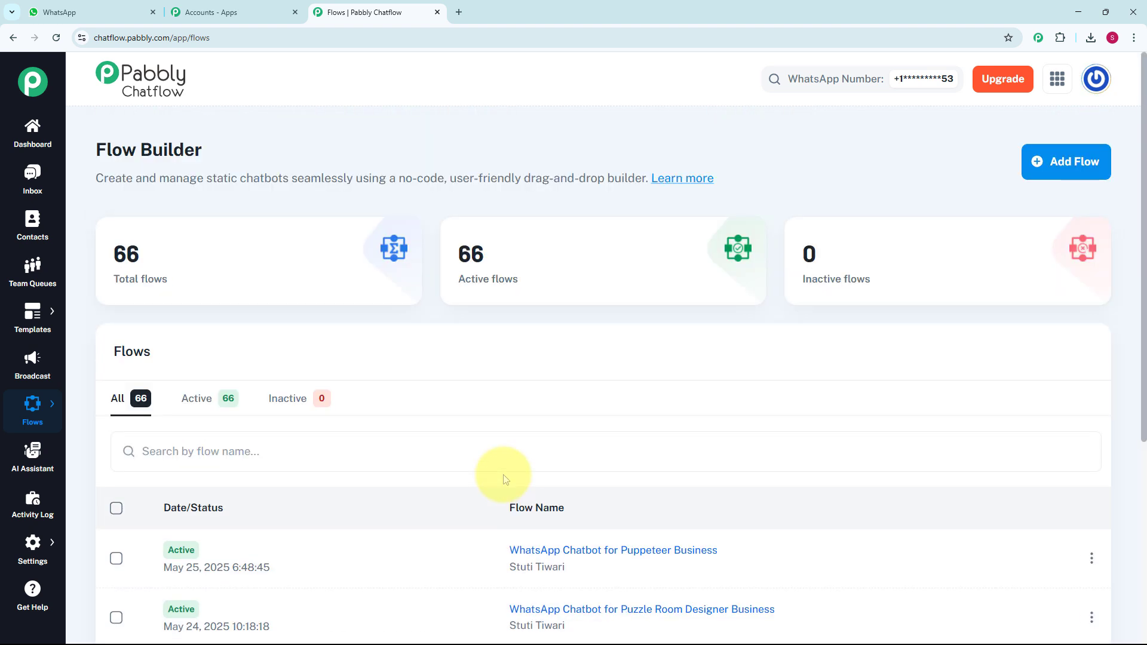
click(1069, 163)
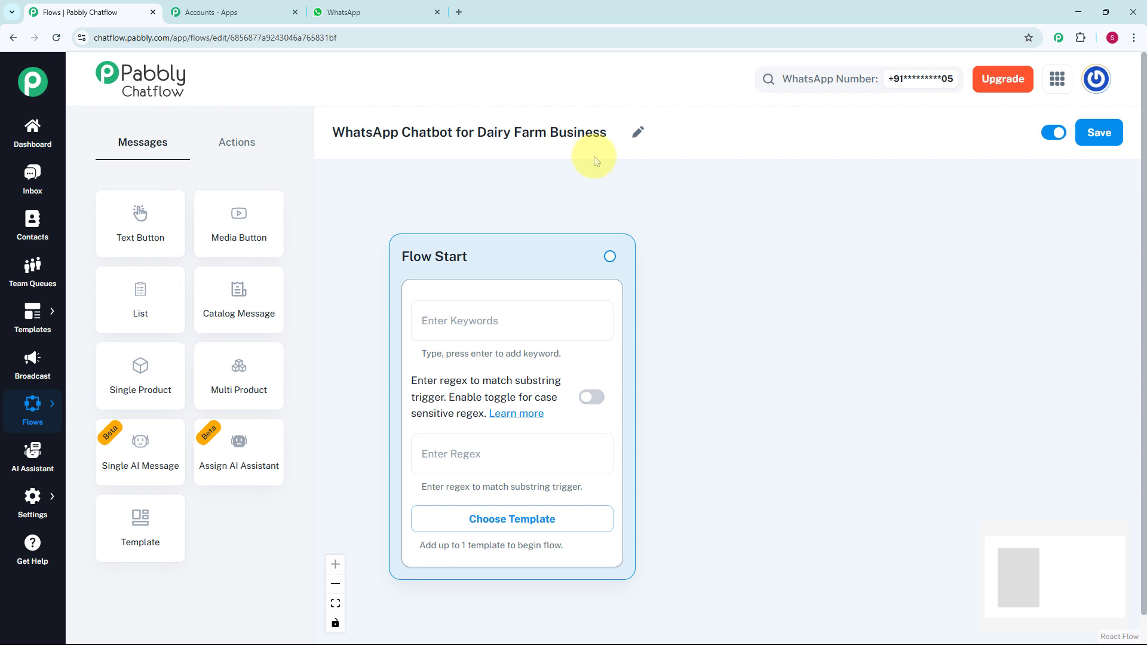
- Set the Flow Start trigger regex to [\s\S]+ and leave the keywords empty
click(478, 318)
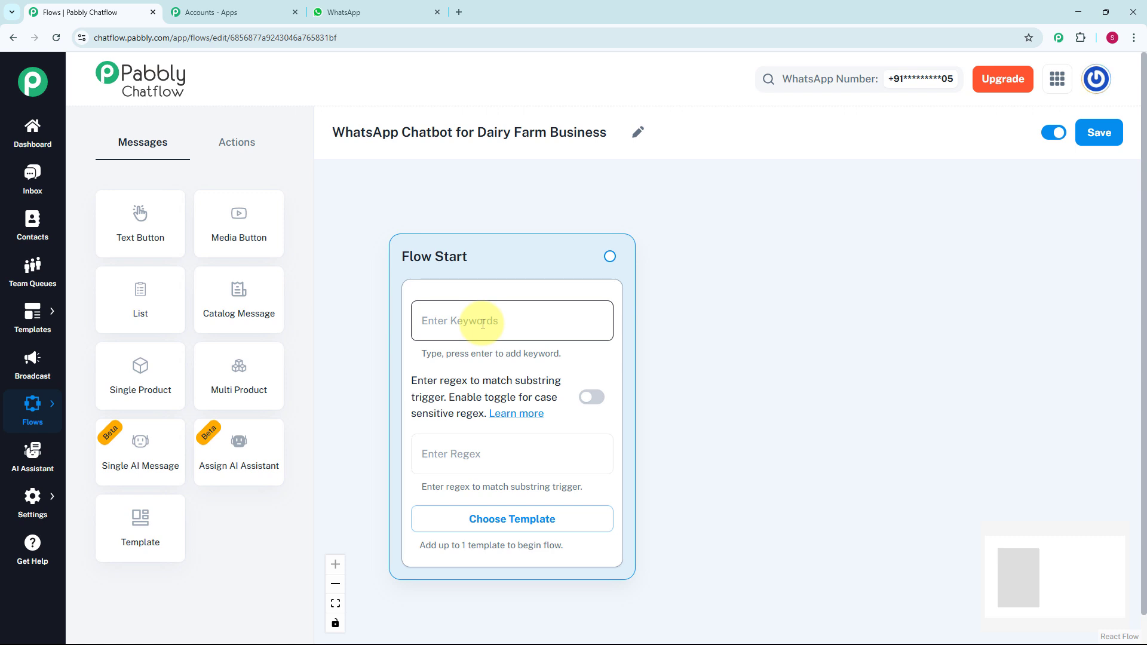
click(468, 446)
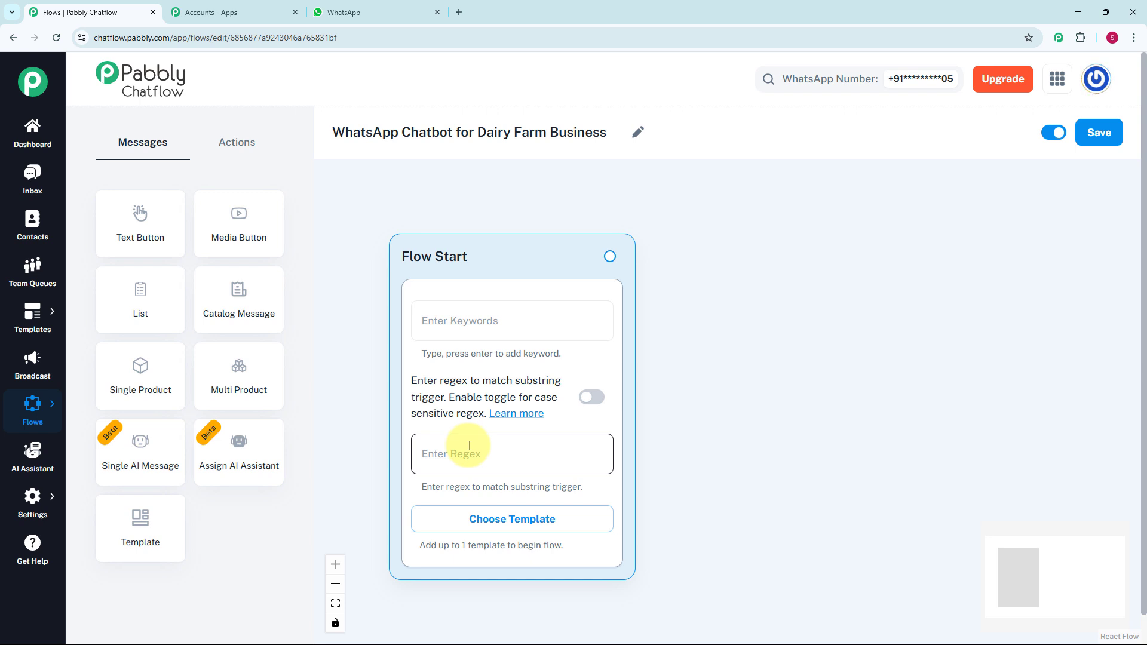
text([\s\S]+)
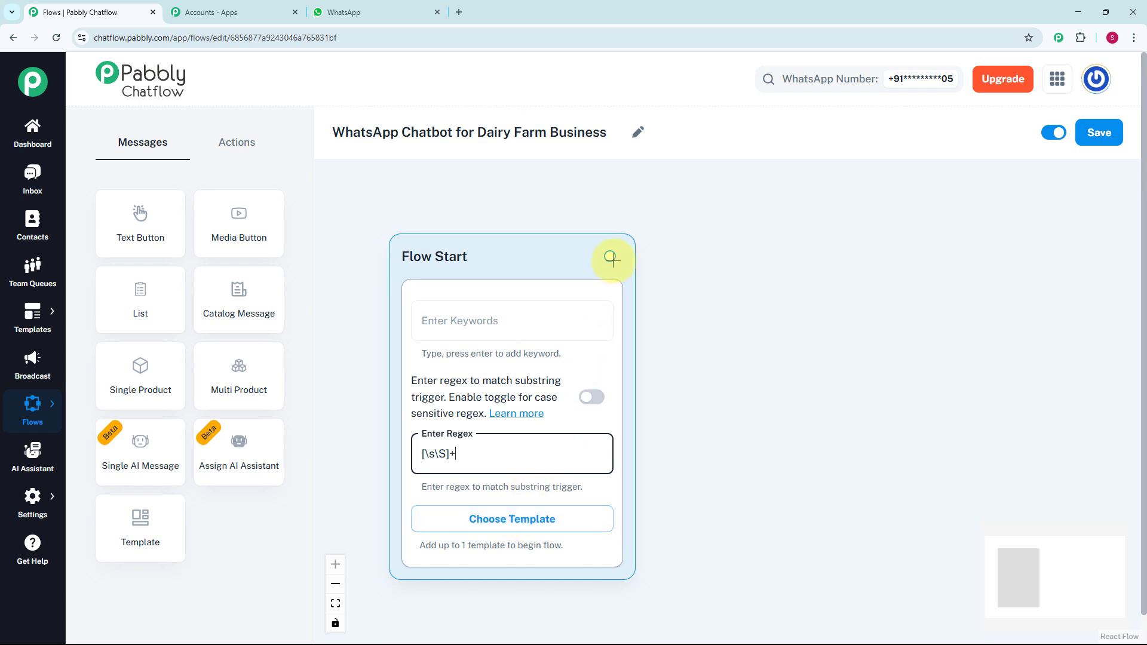
- Connect Flow Start to a new Text + Button message and place the message block beside it
drag(611, 255, 708, 331)
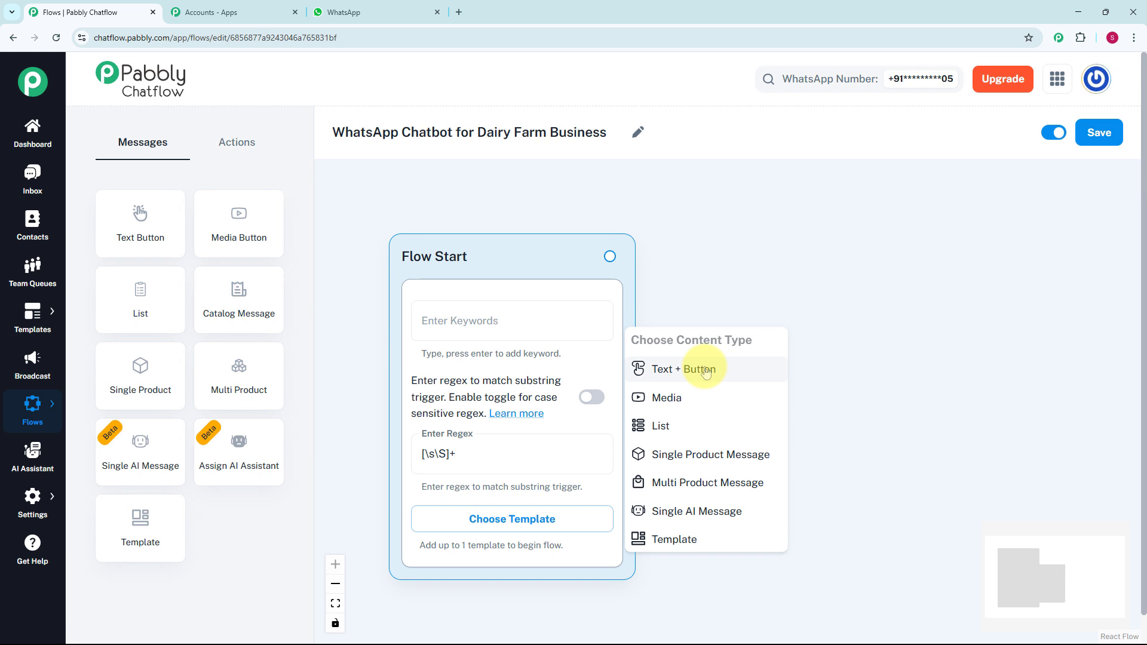
click(706, 371)
drag(712, 351, 765, 305)
scroll(765, 305, down, 2)
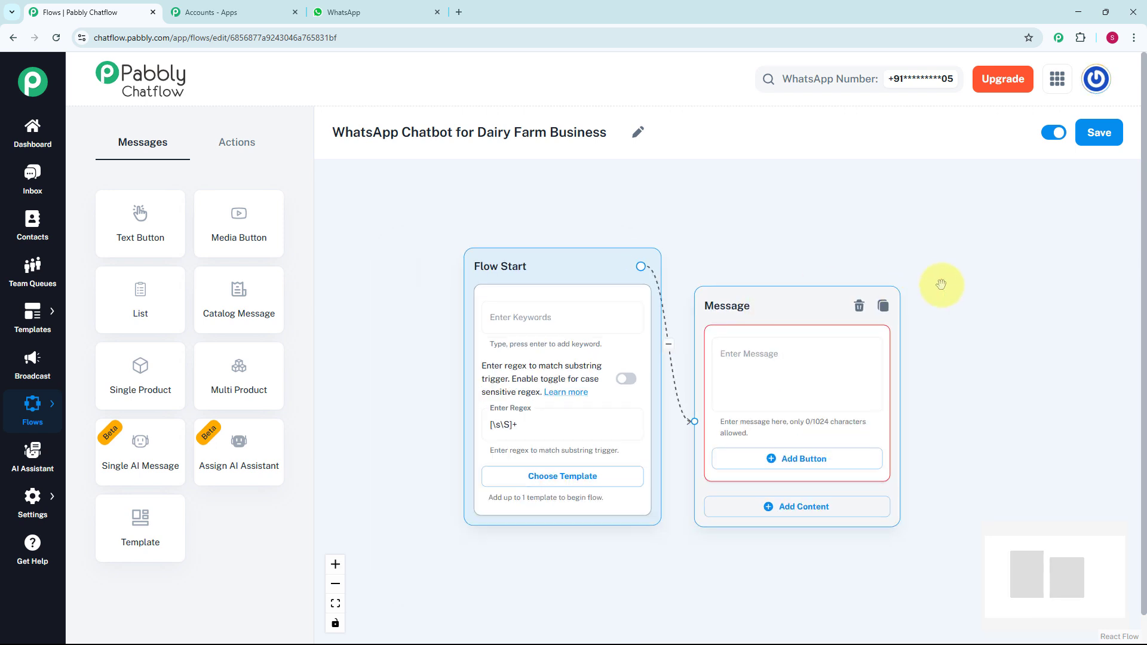
- Fill the new message with "*Hi 👋 Welcome to XYZ Dairy Farm!* _Fresh. Local. Pure._ 🥛🐄" and "How can we help you today?"
drag(940, 284, 800, 271)
click(657, 365)
scroll(659, 365, up, 1)
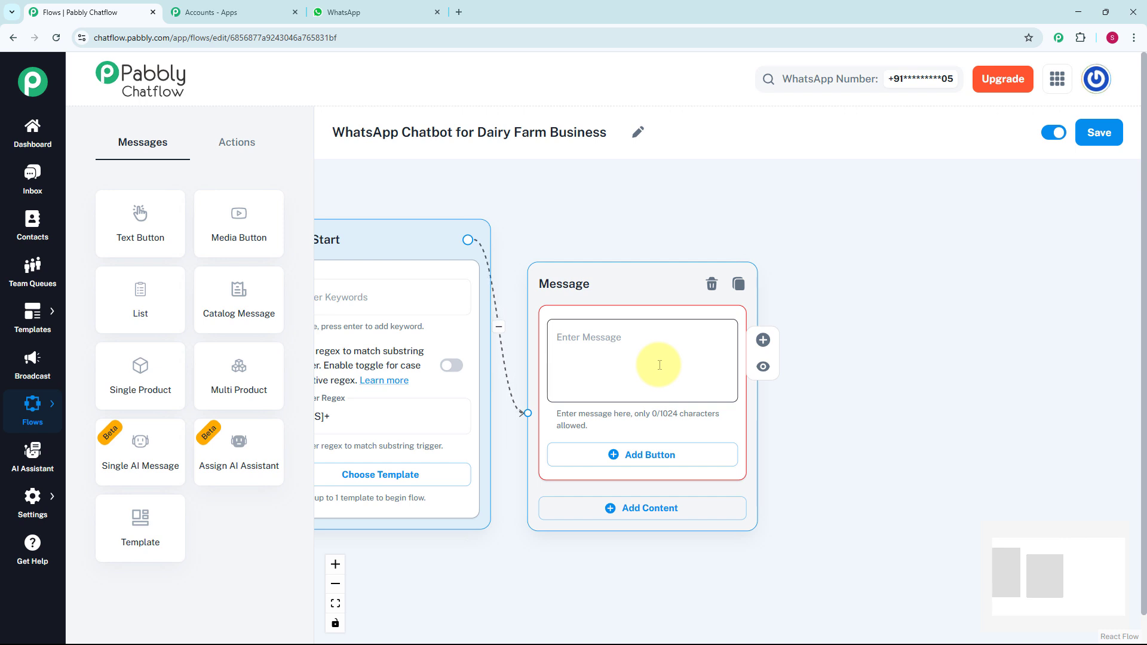
text(*Hi 👋 Welcome to XYZ Dairy Farm!* _Fresh. Local. Pure._ 🥛 🐄  How can we help you today?)
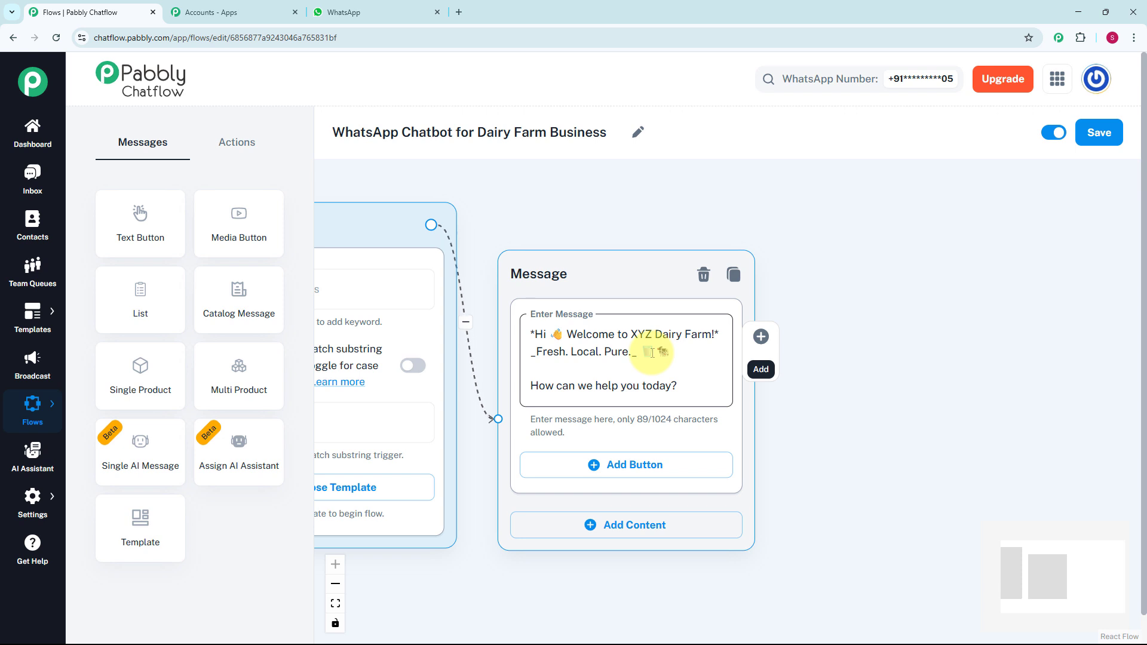
- Add three buttons to the welcome message, labelled "Dairy Products", "Daily Delivery" and "Contact Support", each with its matching emoji
scroll(827, 354, down, 3)
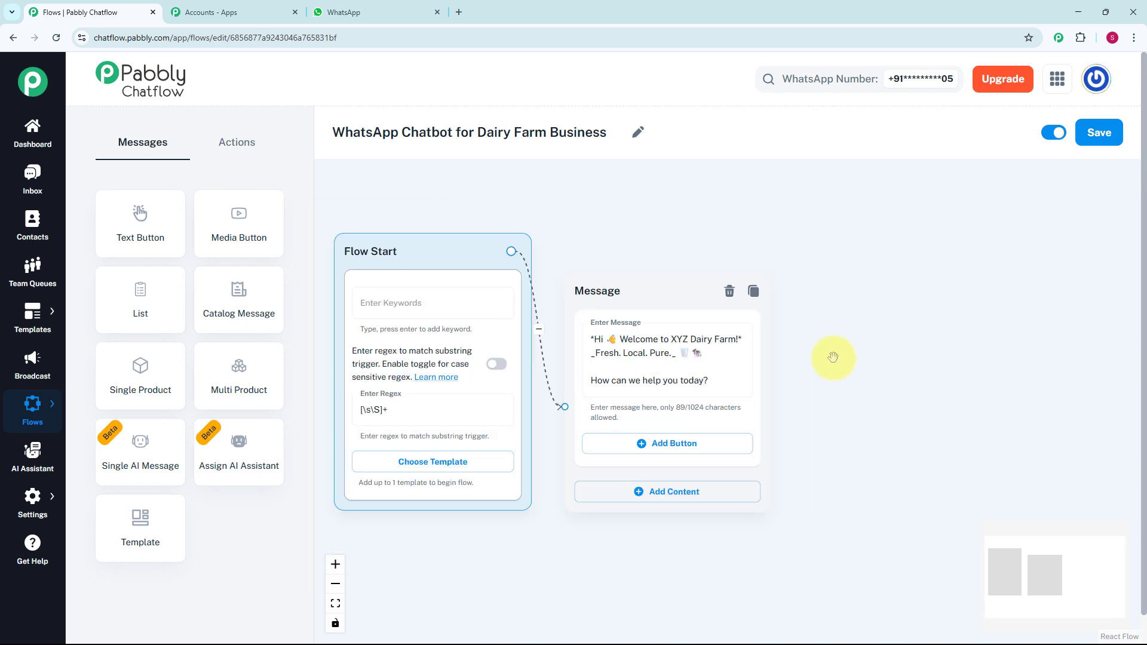
scroll(639, 368, up, 2)
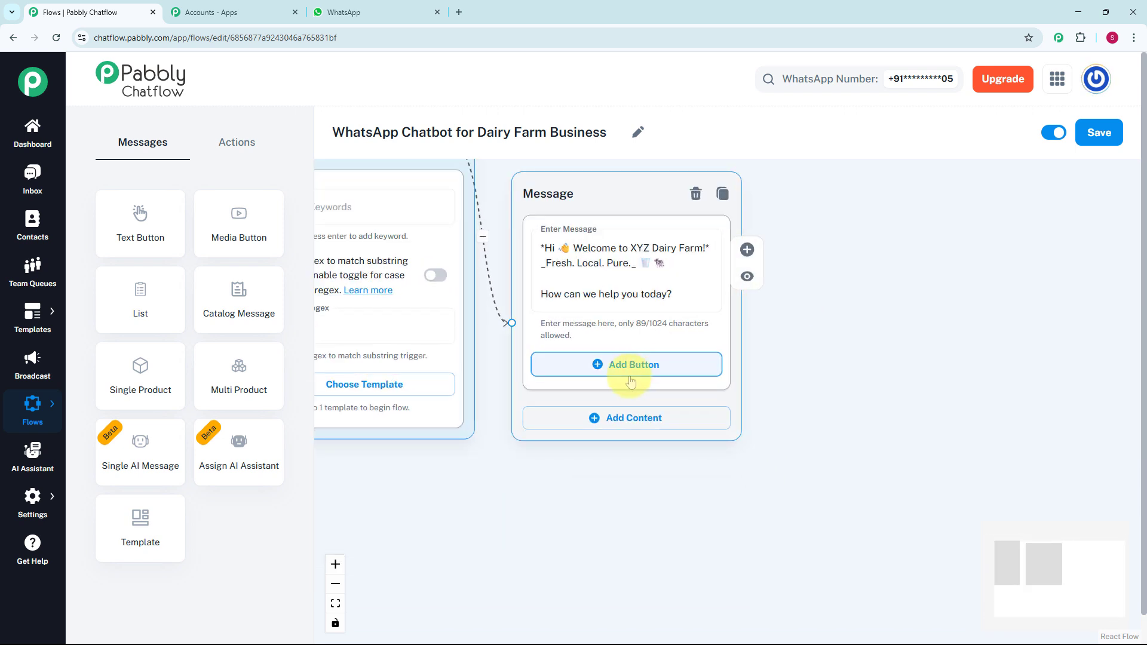
click(636, 365)
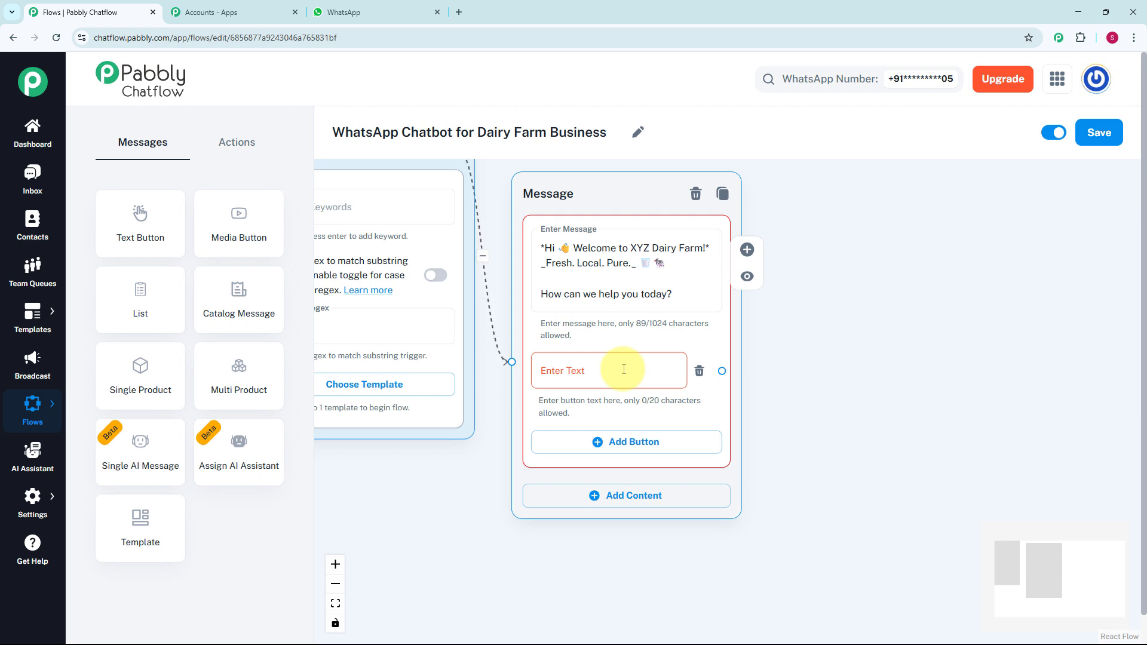
click(623, 369)
text(🧈 Dairy Products)
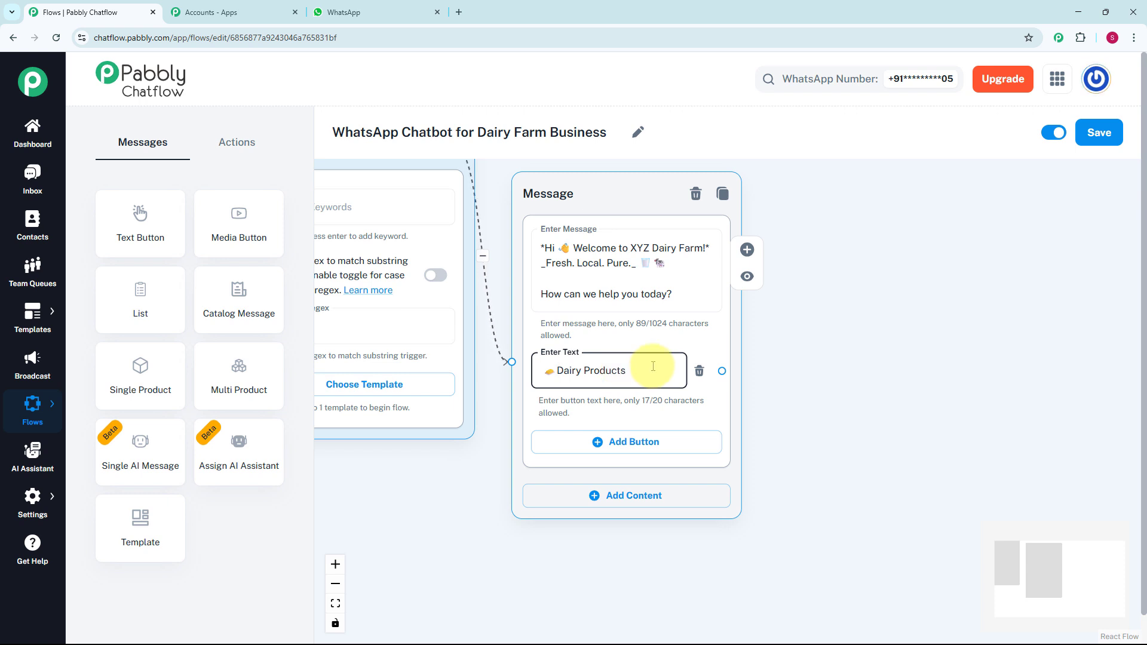
click(633, 445)
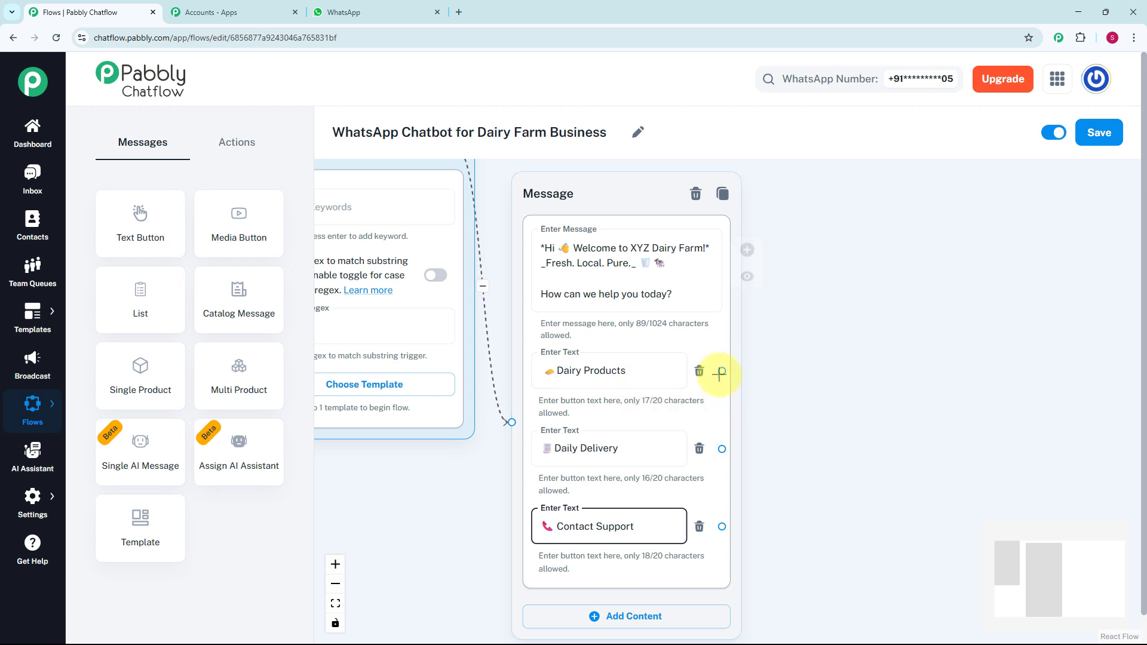
- Connect the Dairy Products button to a new Text + Button message starting "*Great! Here's our product list*" with Milk – ₹60/L and Ghee – ₹700/kg
drag(721, 371, 820, 258)
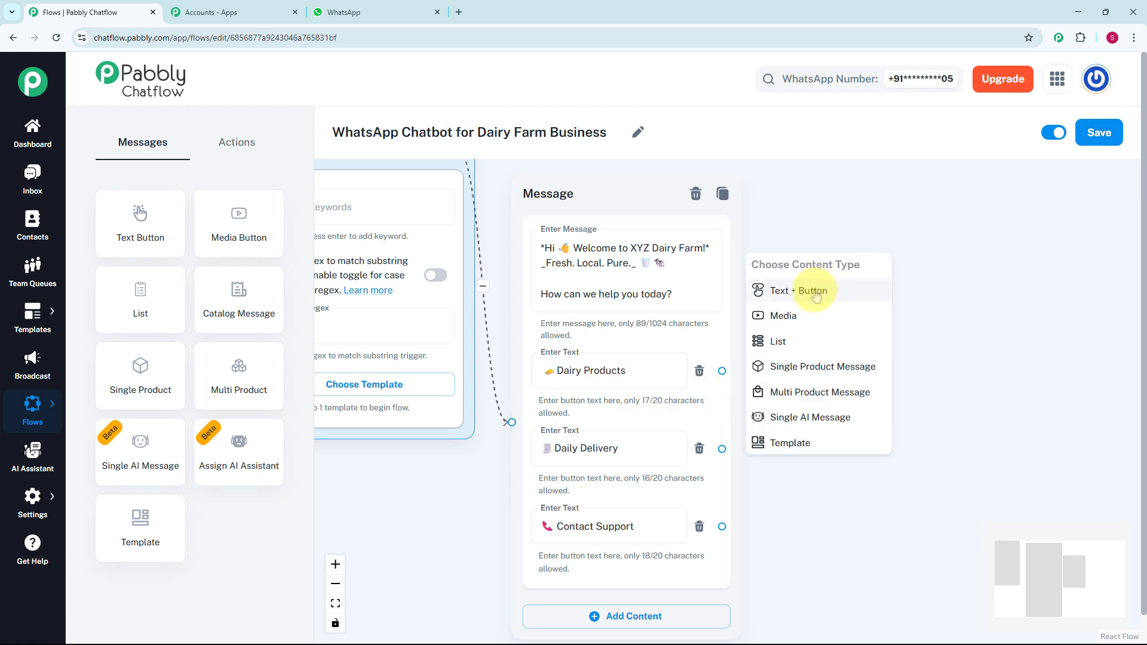
click(815, 291)
click(860, 283)
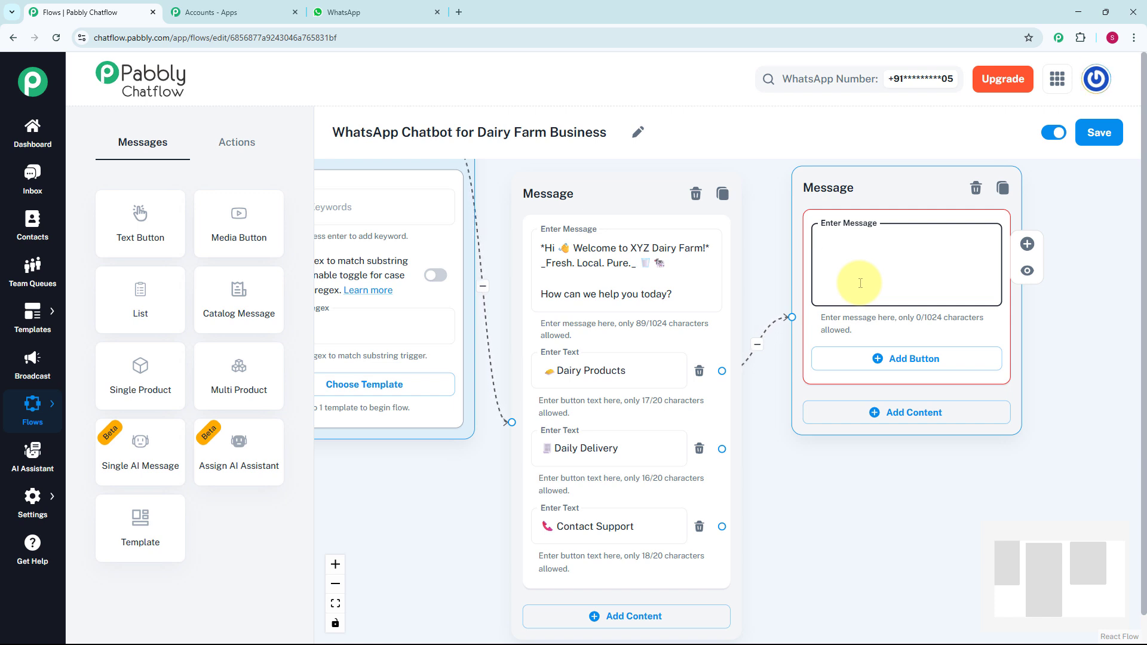
key(ctrl+v)
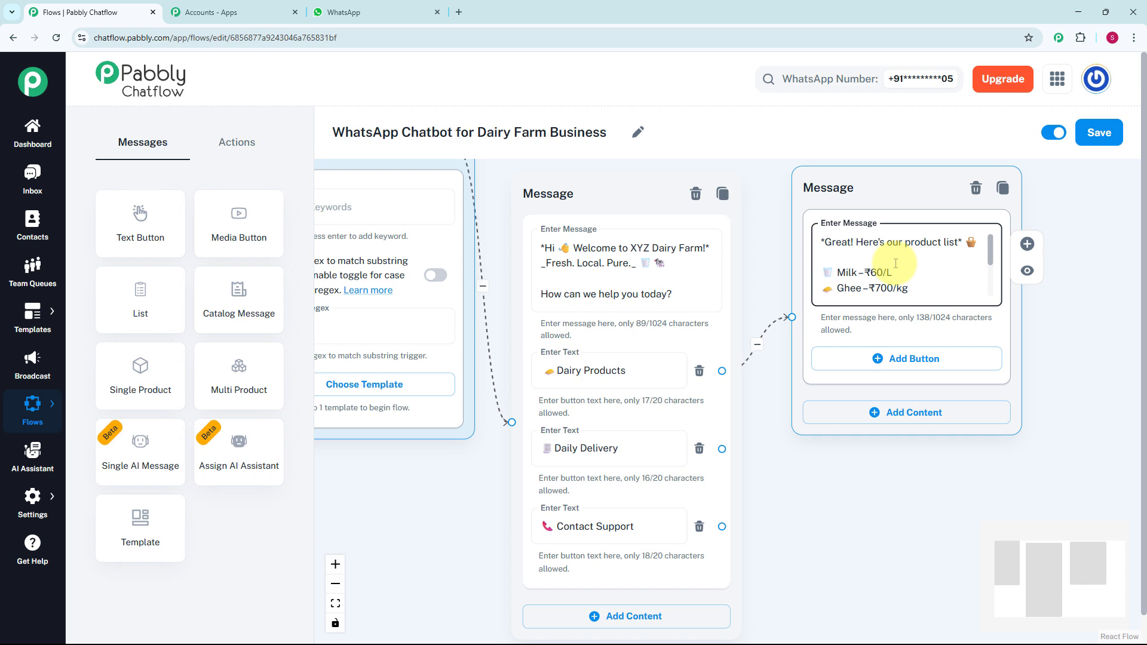
drag(808, 207, 809, 178)
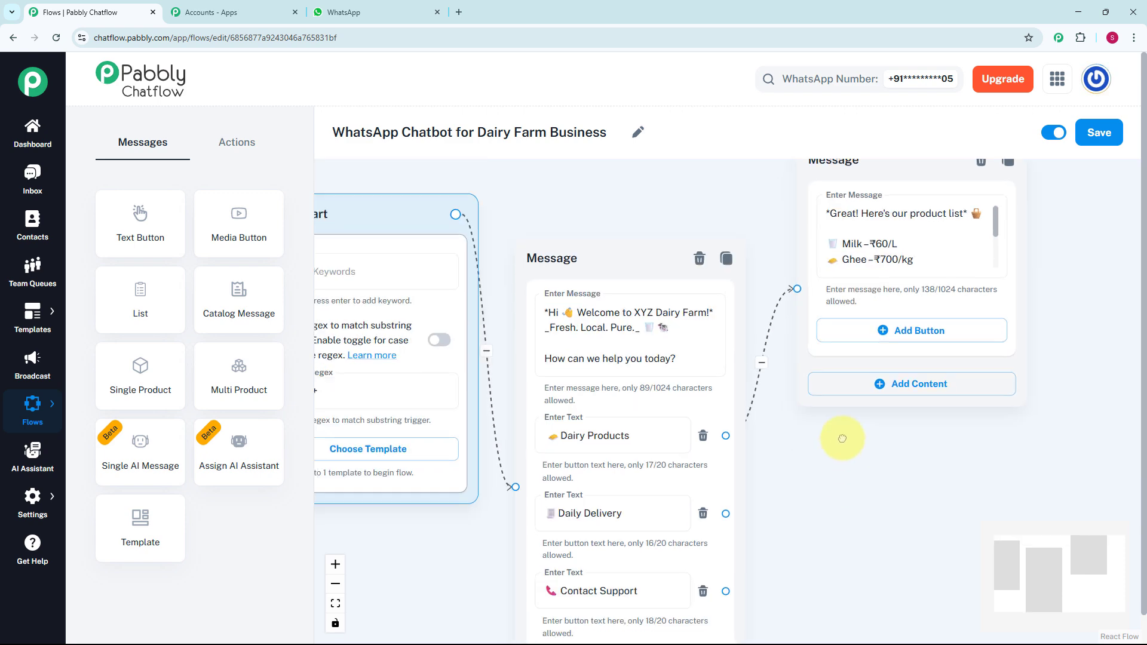
- Add an Ask Question block, place it below the product list message and connect the Daily Delivery button to it
drag(812, 469, 791, 300)
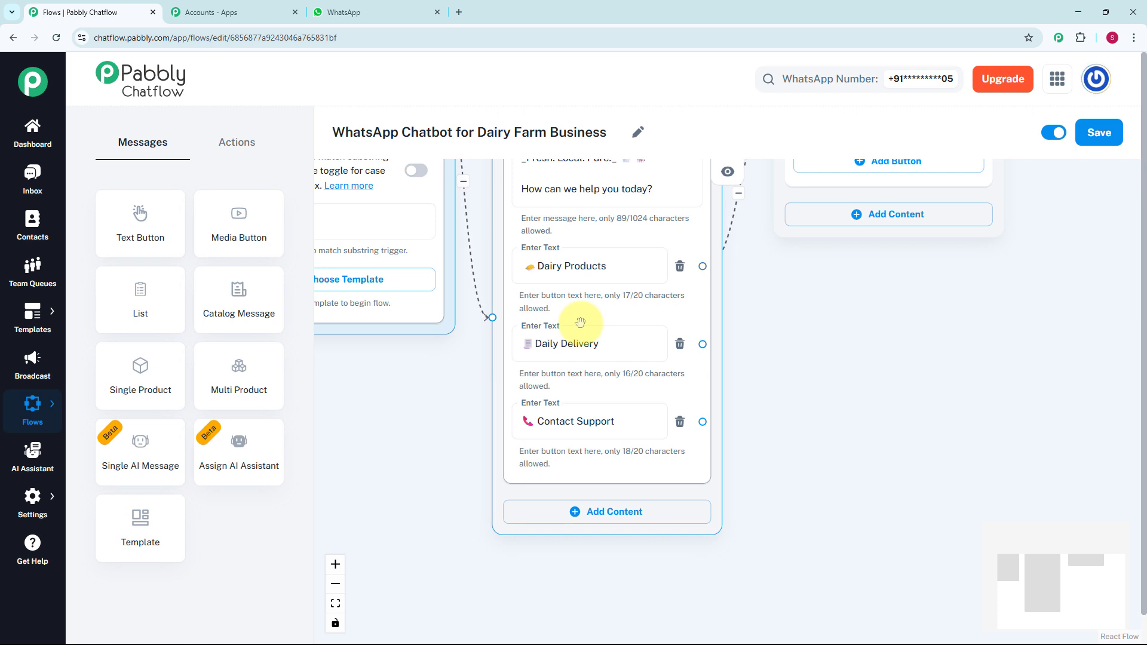
click(238, 142)
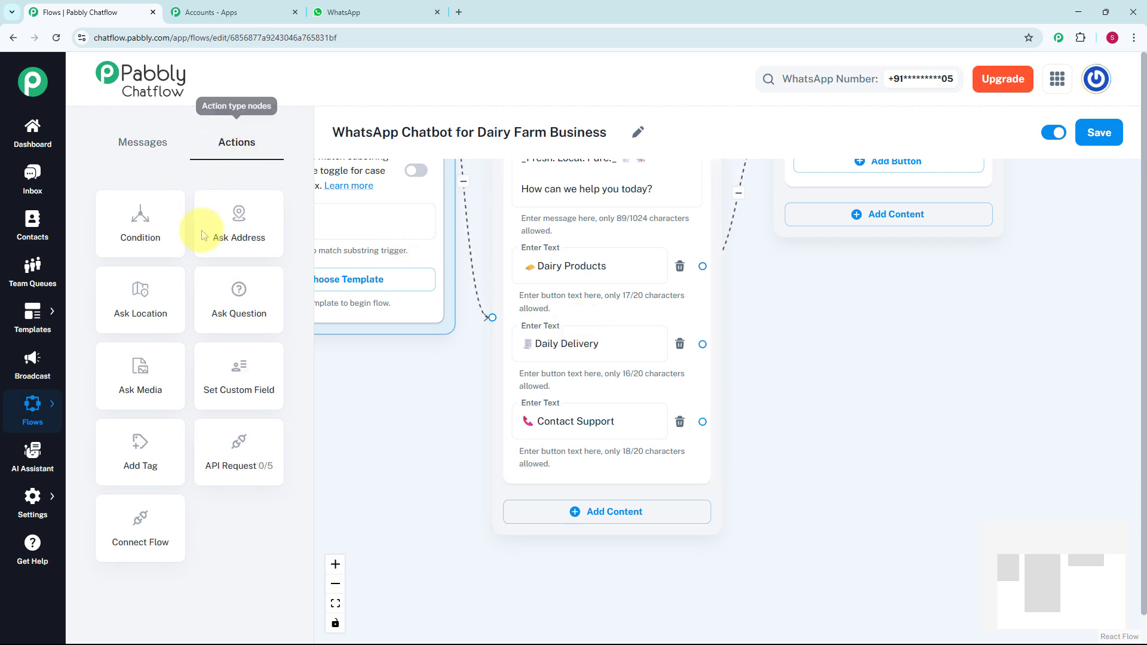
click(250, 295)
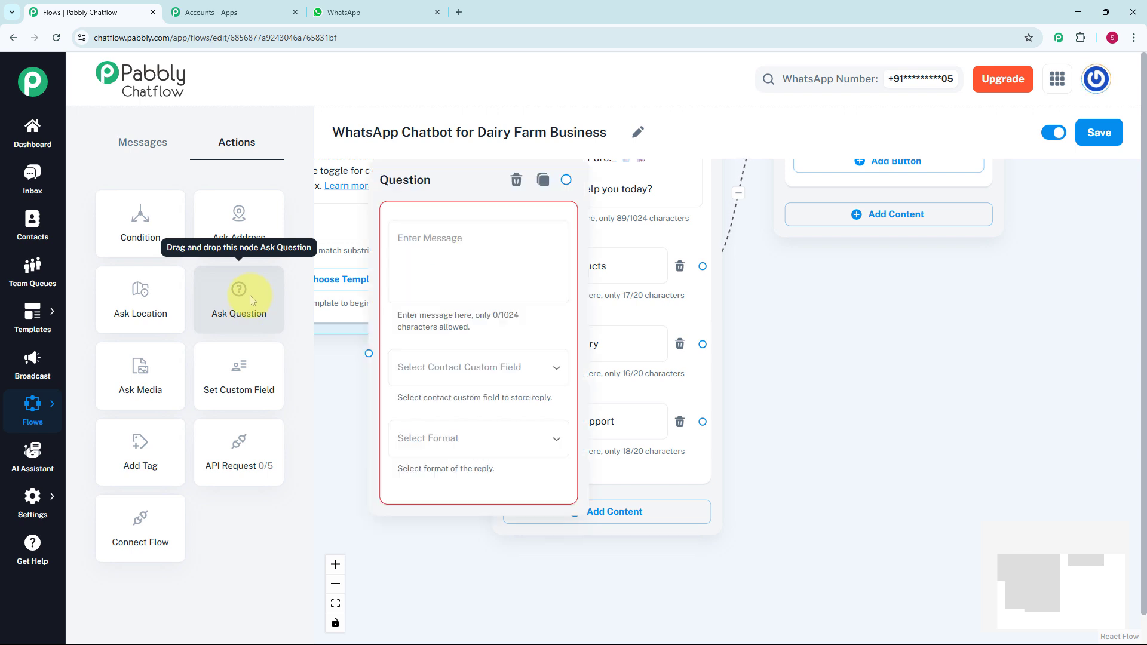
drag(422, 183, 442, 248)
drag(482, 301, 848, 282)
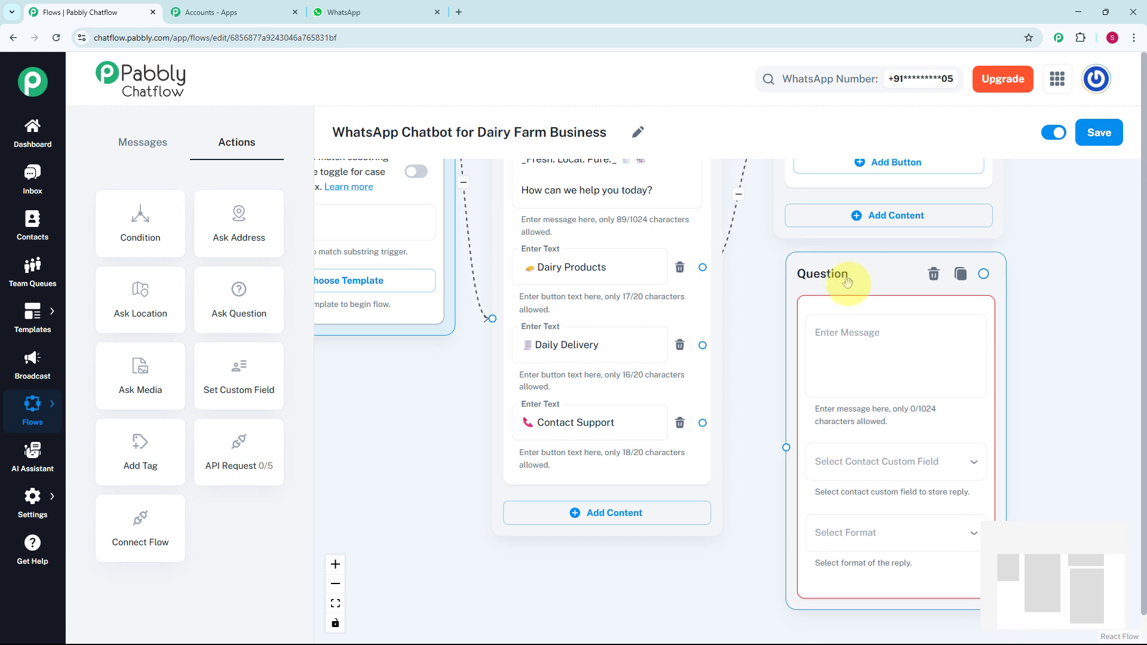
drag(702, 344, 785, 446)
- Fill the question with "*Choose your daily milk plan:*" and options including 1 Litre / Day – ₹1800/month and 2 Litres / Day – ₹3500/month
click(838, 371)
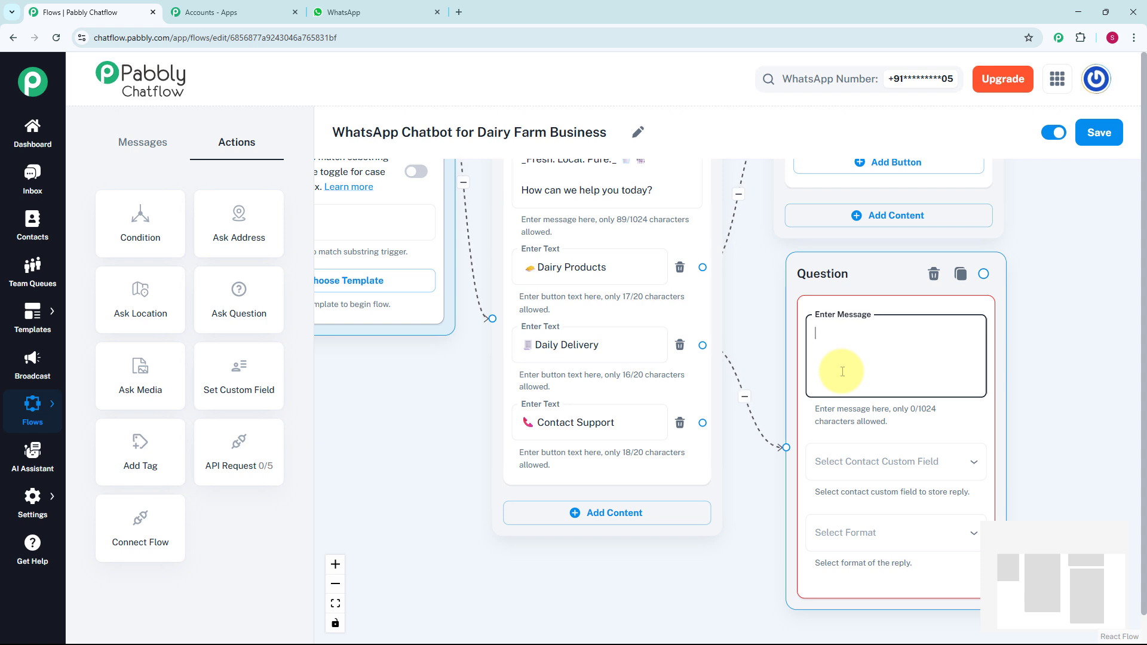
key(ctrl+v)
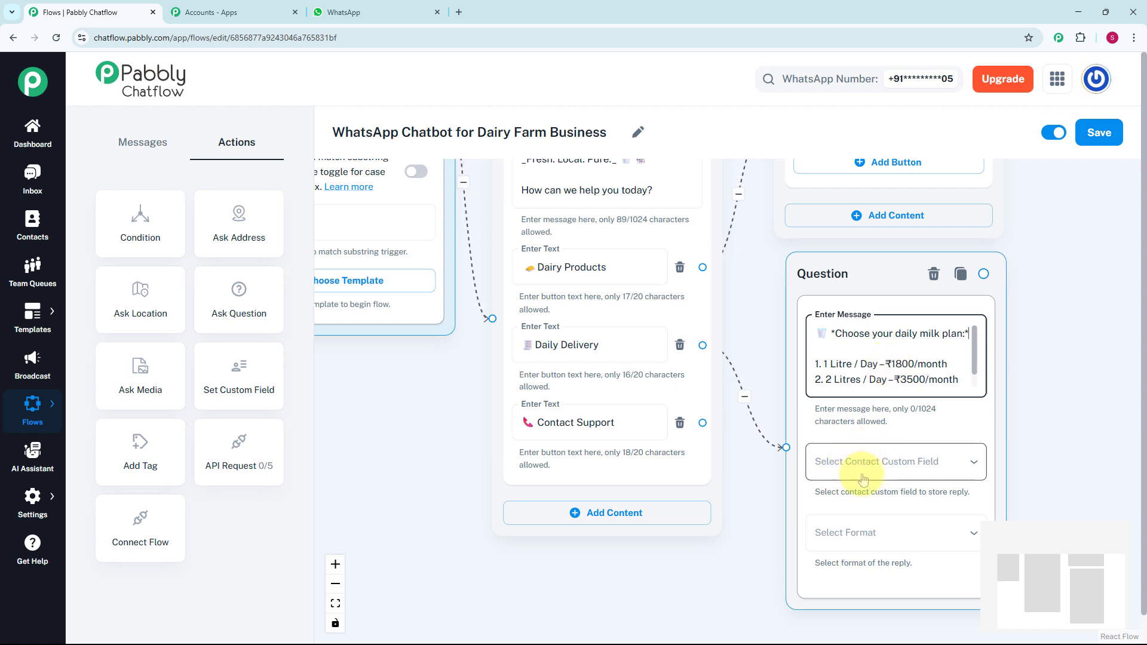
scroll(880, 460, down, 1)
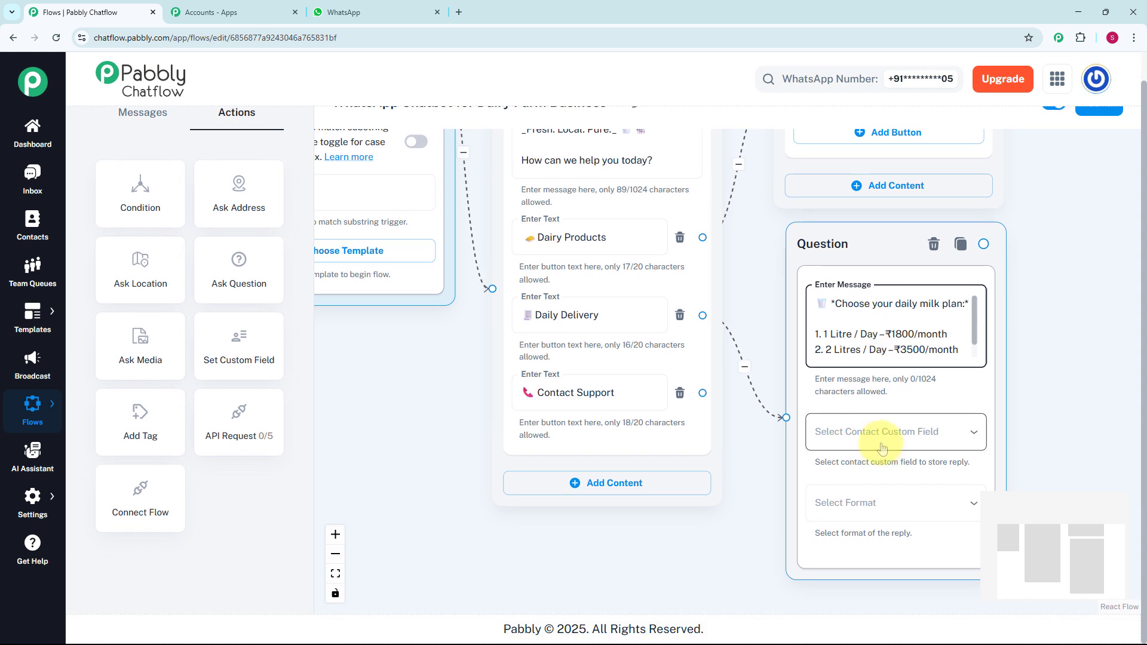
- Store the milk plan reply in the Quantity contact custom field and set its format to Any
click(877, 440)
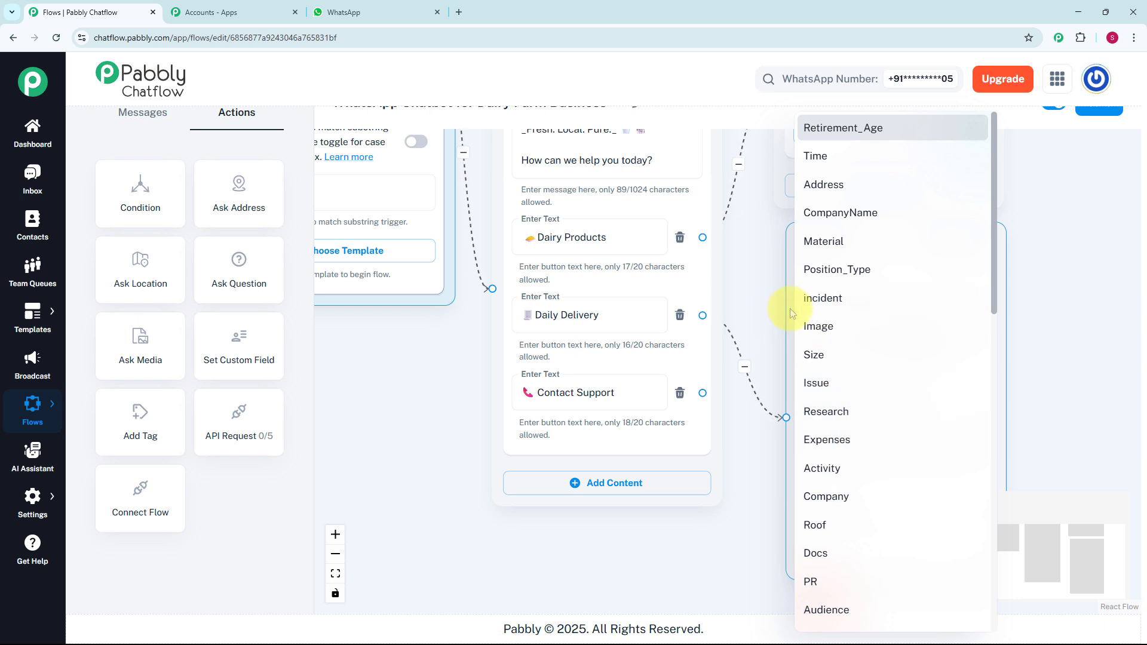
click(32, 500)
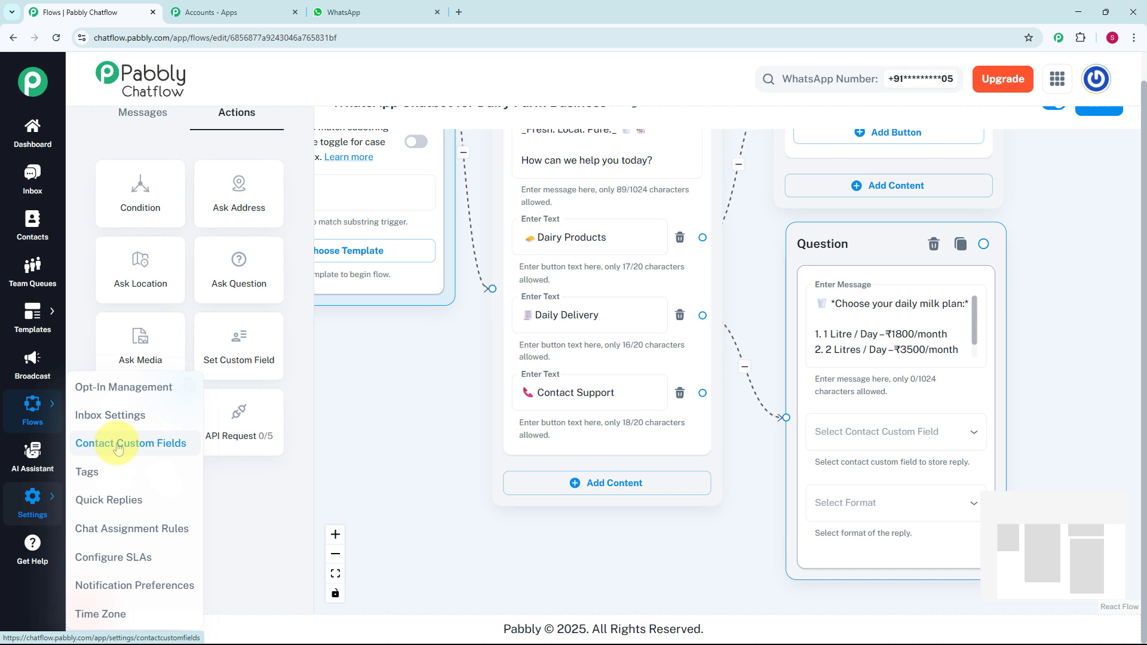
click(894, 431)
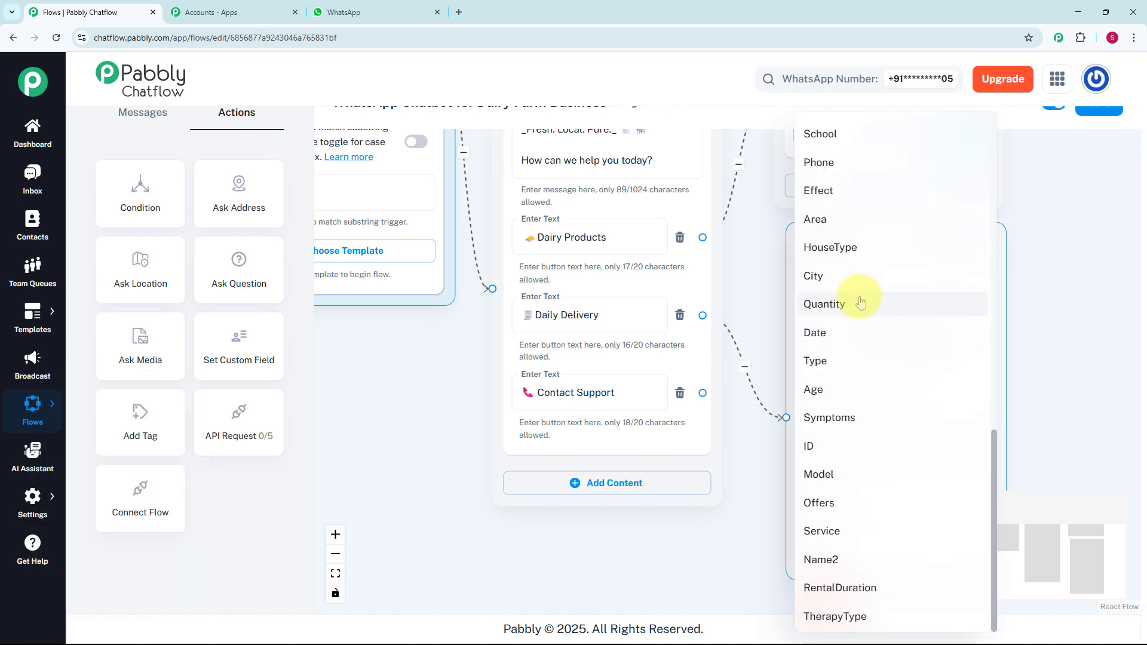
click(860, 302)
click(815, 501)
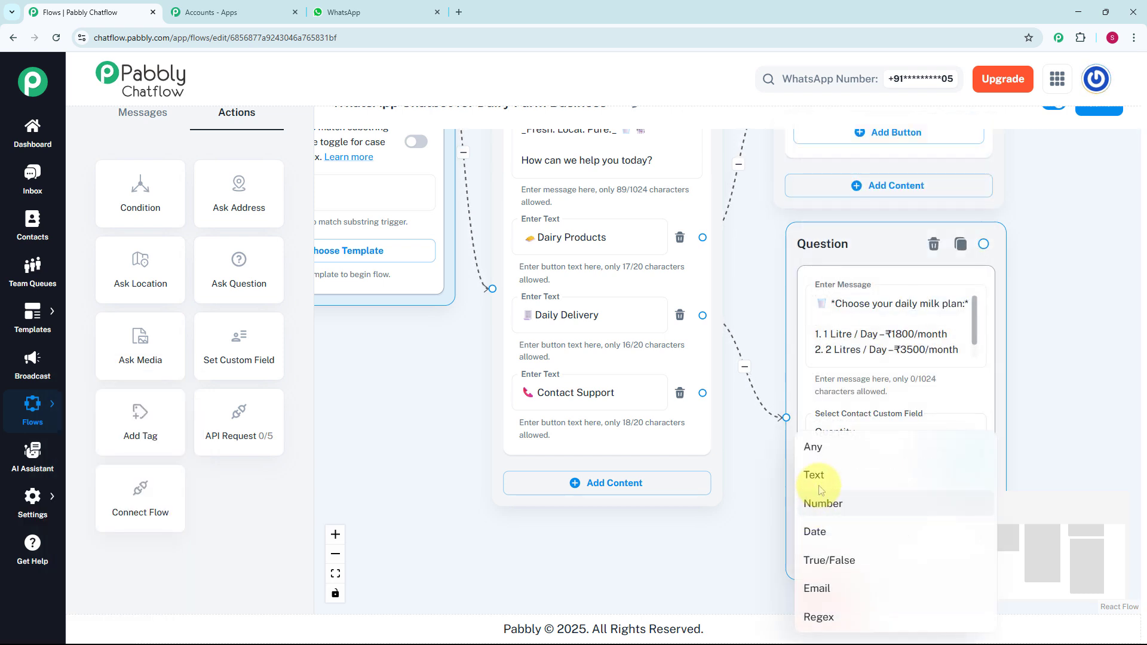
click(825, 454)
- Connect the milk plan question to a second question, "Share your *delivery address*", storing the reply in Address with format Any
scroll(1011, 377, down, 5)
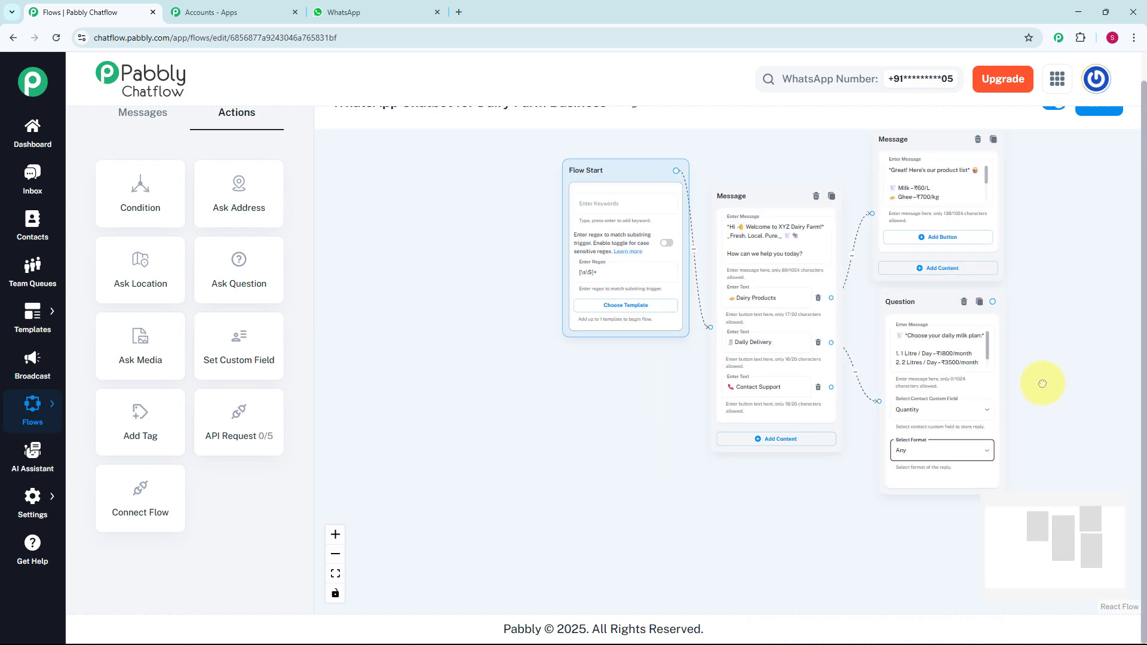
drag(1040, 384, 719, 375)
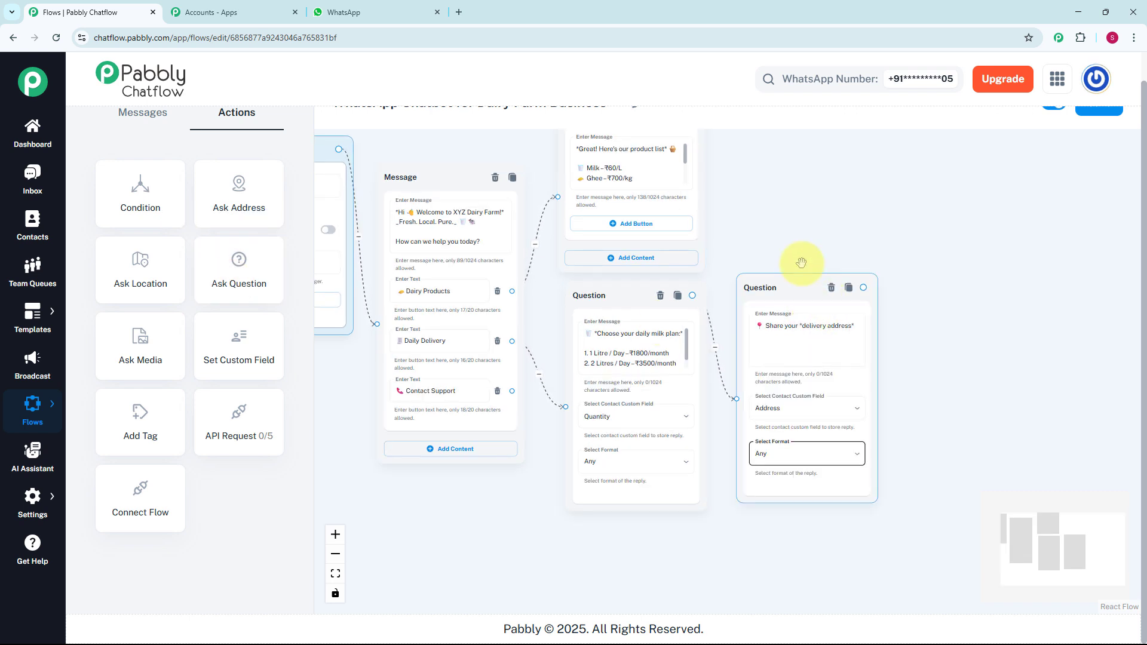
- Connect the delivery address question to a new Text + Button message reading "✅*Confirmed*"
scroll(802, 262, up, 2)
drag(844, 248, 732, 209)
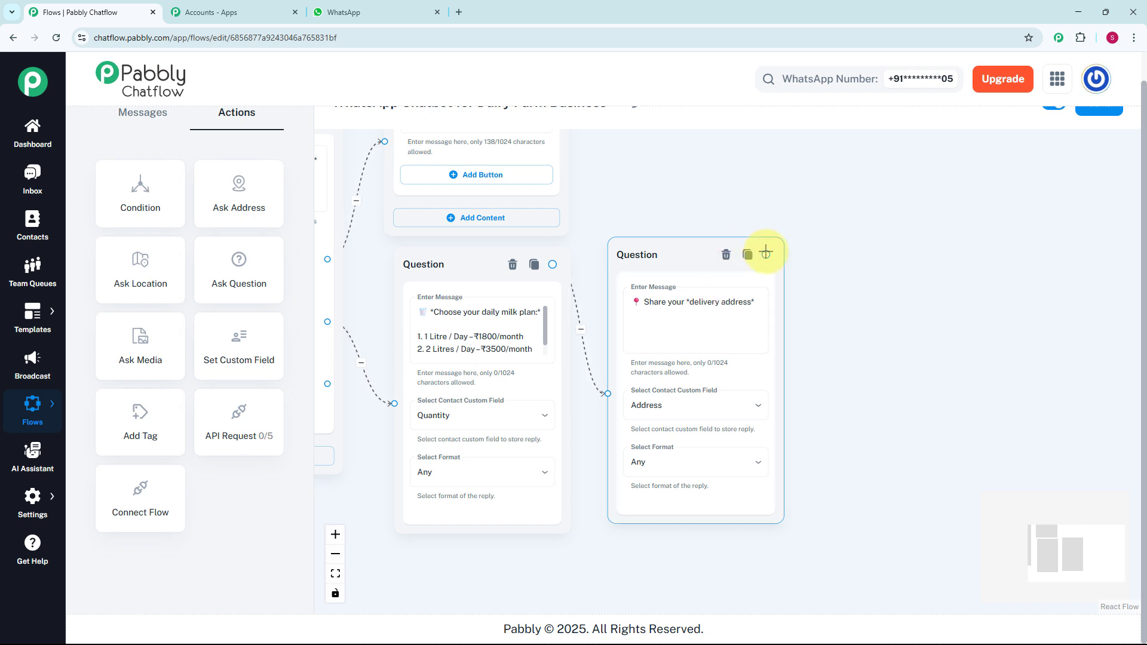
drag(765, 254, 850, 333)
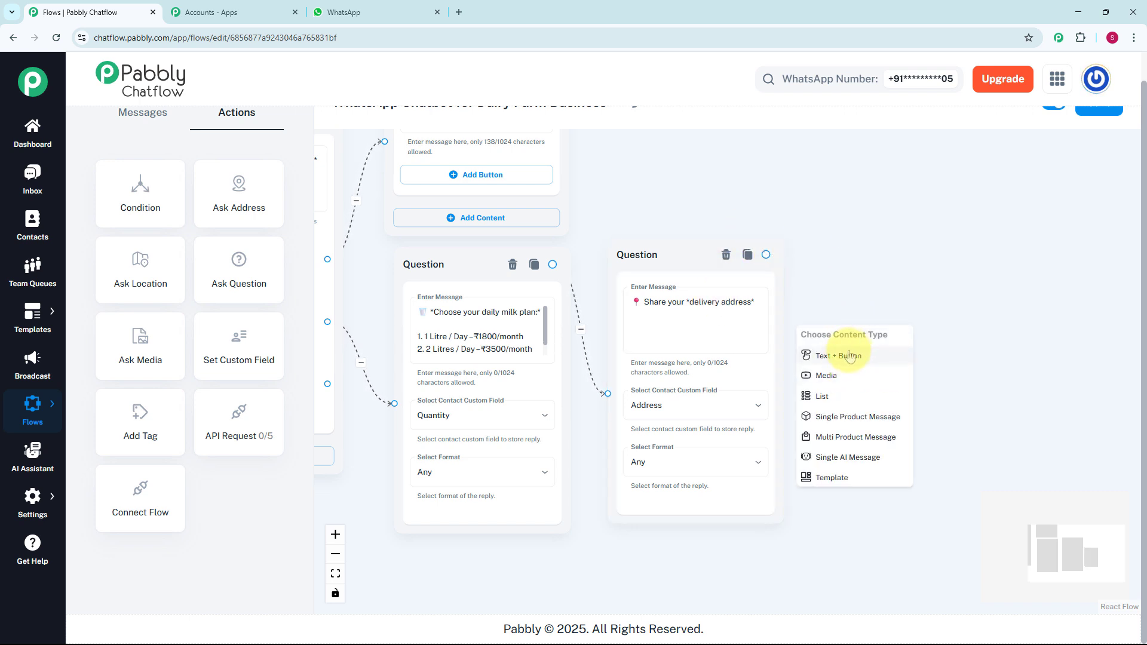
click(850, 357)
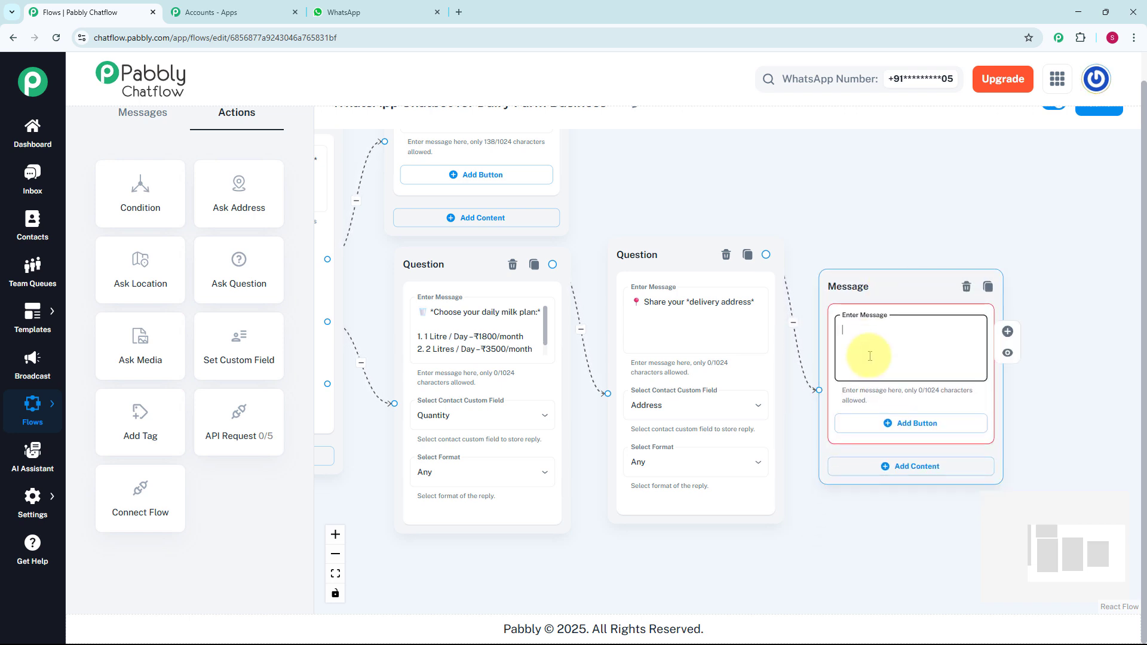
text(✅*Confirmed*)
- Connect the Contact Support button to a new Text + Button message with "We're here to help!", "You can:" and a "Call us:" phone number
scroll(860, 218, down, 4)
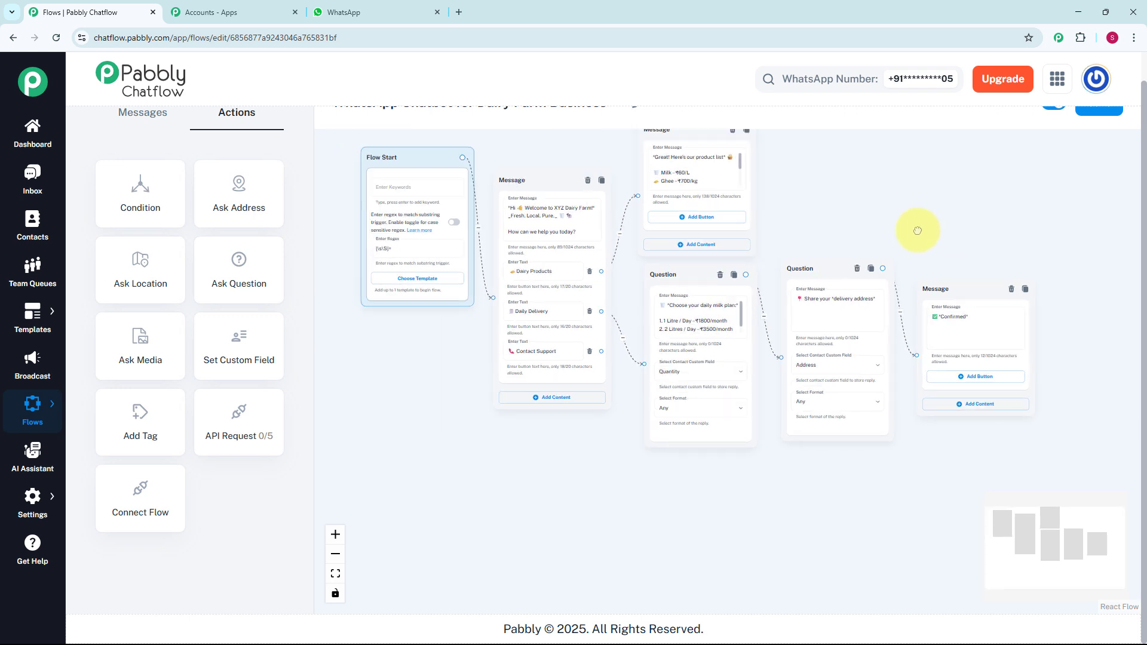
scroll(622, 449, up, 1)
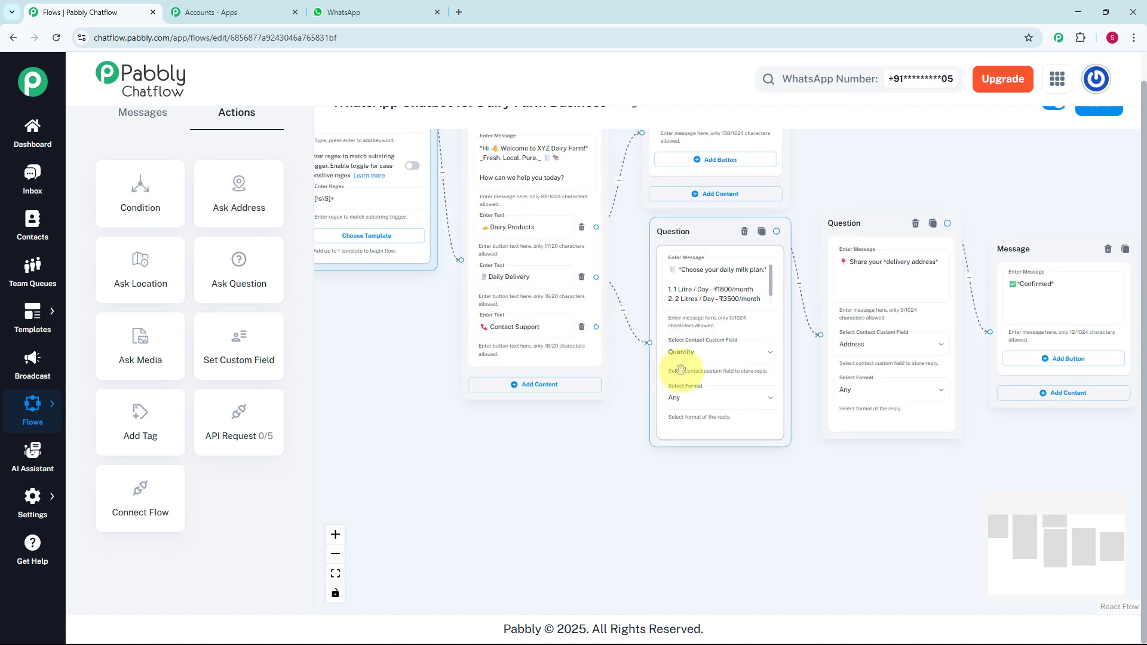
scroll(595, 327, up, 1)
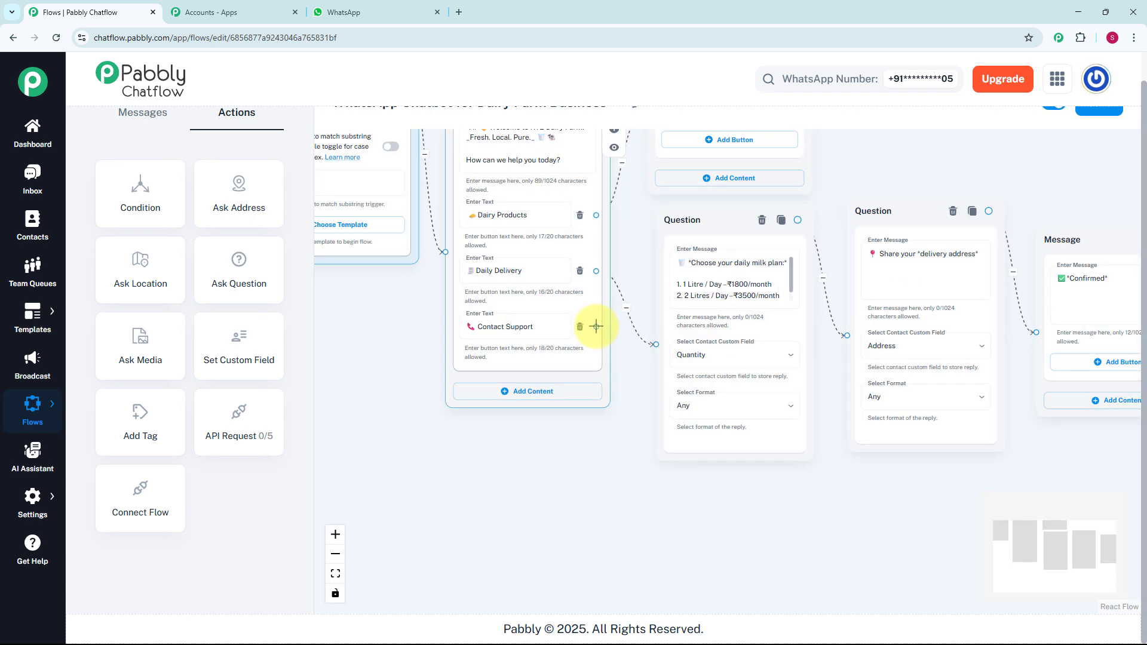
drag(595, 326, 687, 489)
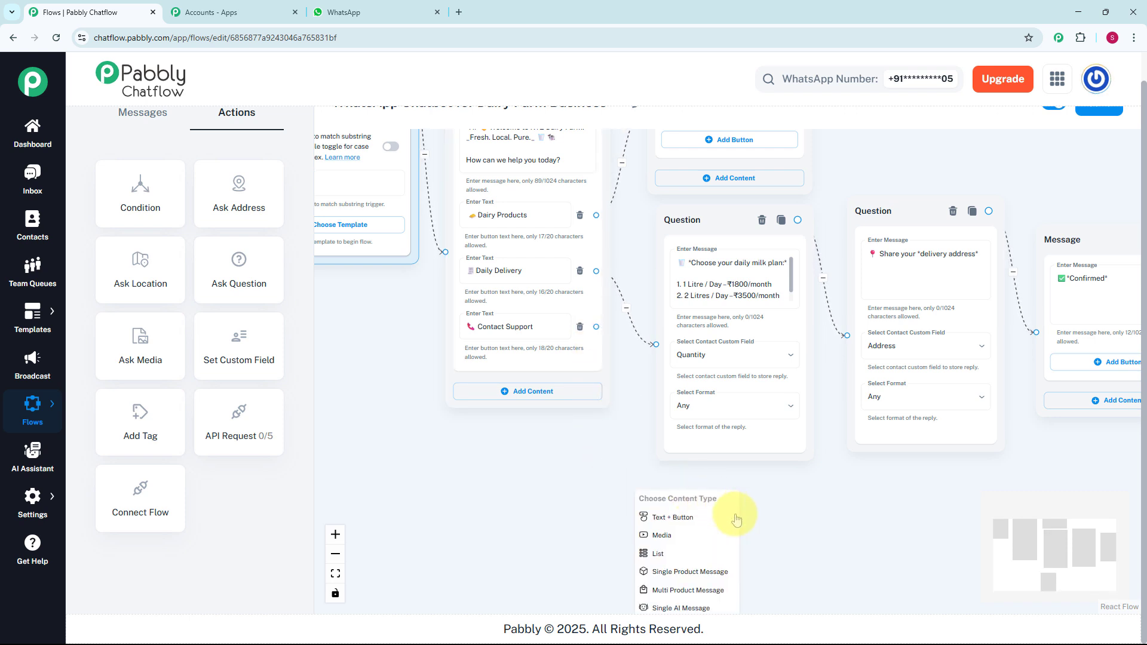
click(683, 522)
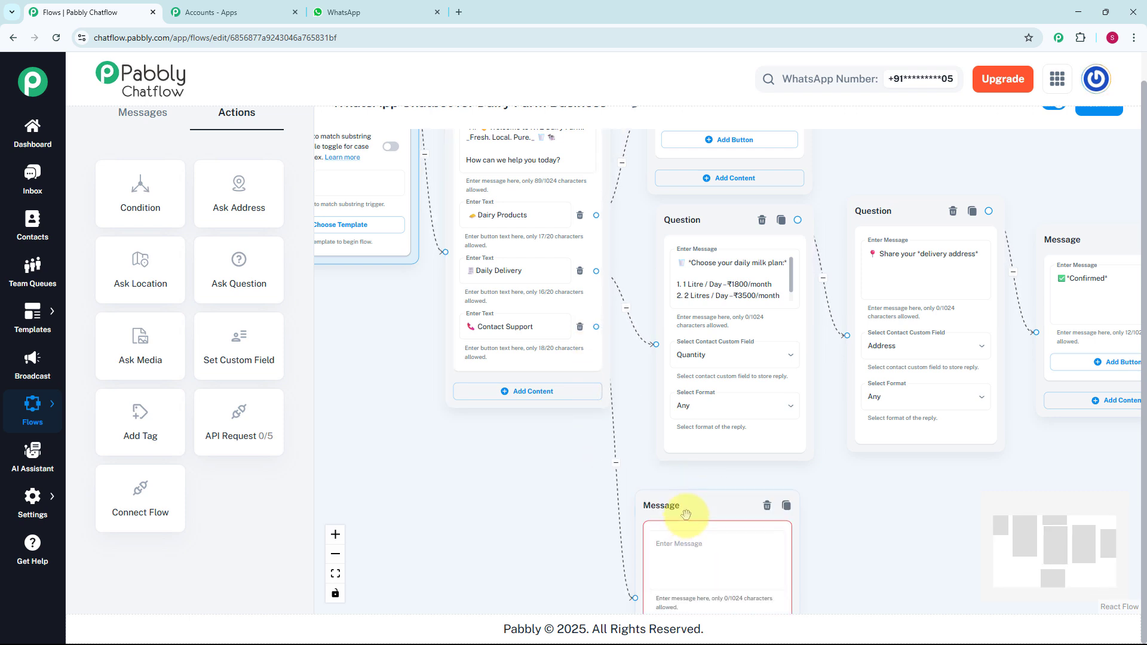
drag(713, 513, 717, 505)
drag(780, 340, 759, 340)
click(567, 394)
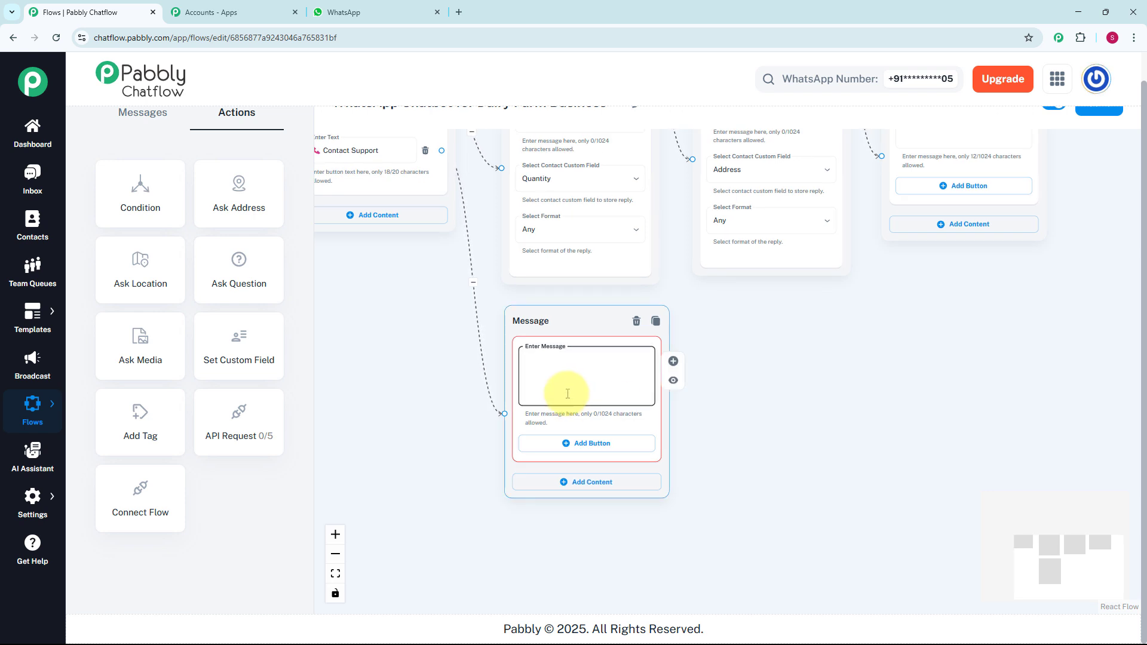
key(ctrl+v)
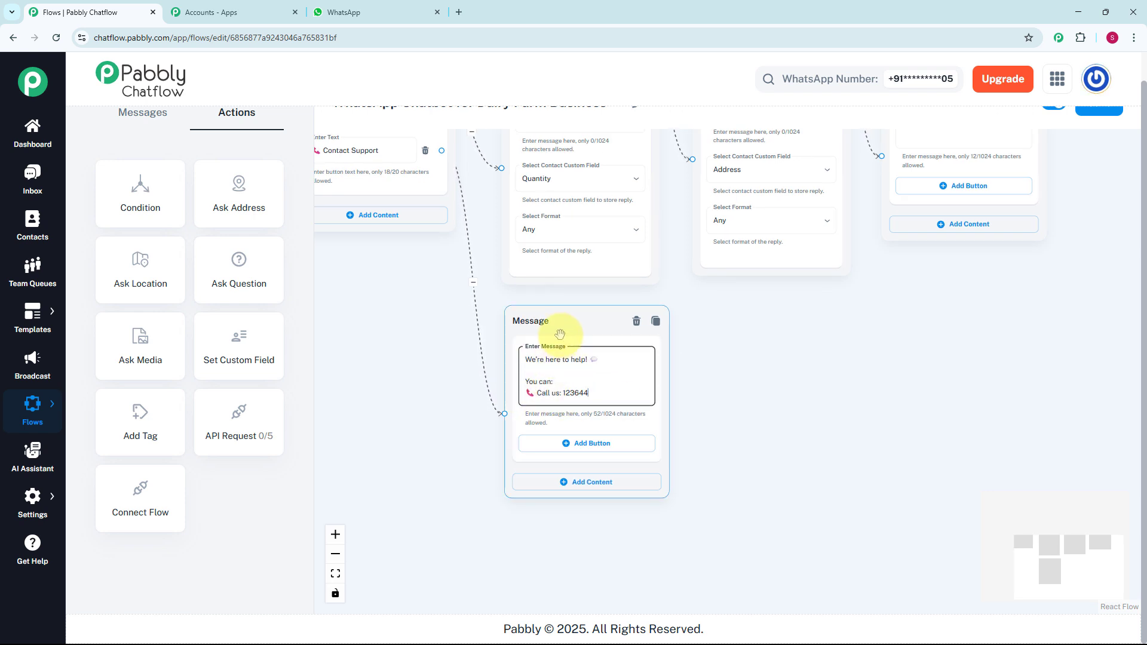
- Check the complete chatbot flow layout and save the flow
scroll(559, 333, down, 2)
drag(739, 364, 762, 460)
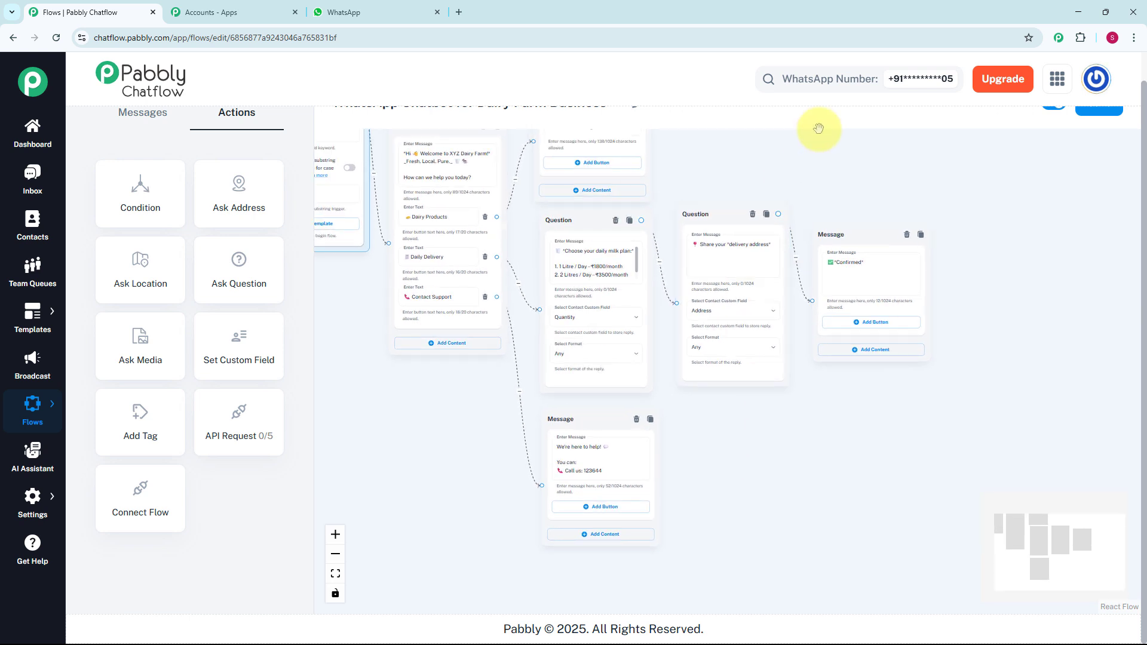
scroll(819, 120, down, 2)
drag(818, 152, 835, 237)
scroll(837, 103, up, 1)
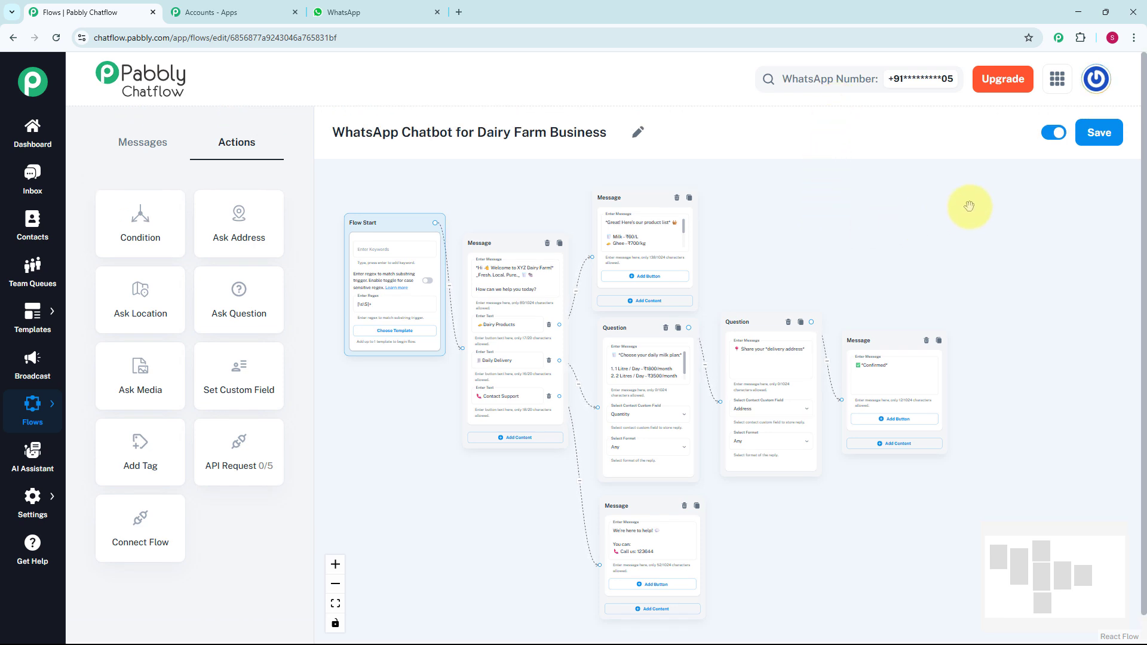
click(1099, 132)
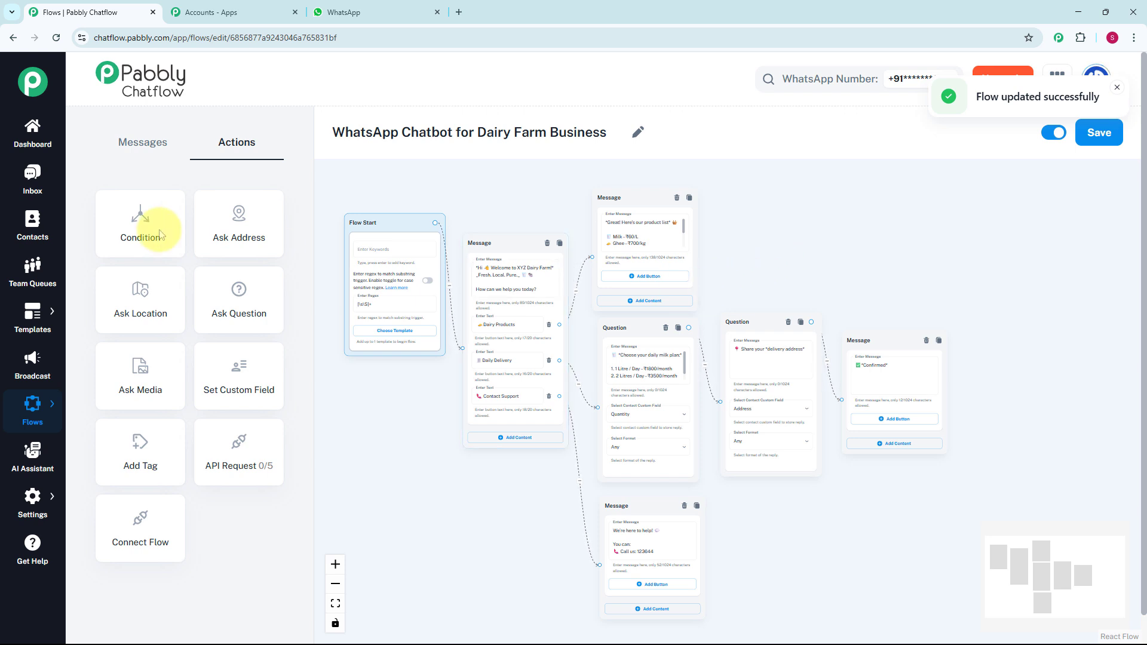
- Open the most recent inbox conversation and review the chatbot's replies to the greeting, Dairy Products, Daily Delivery and Contact Support choices
click(36, 195)
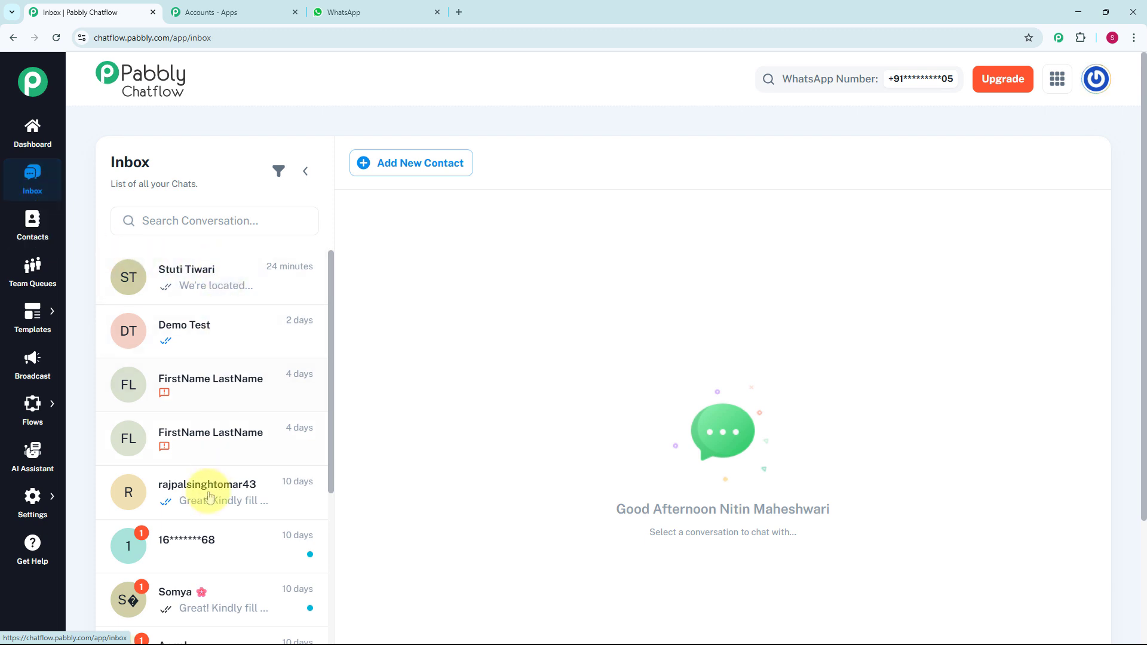
click(229, 269)
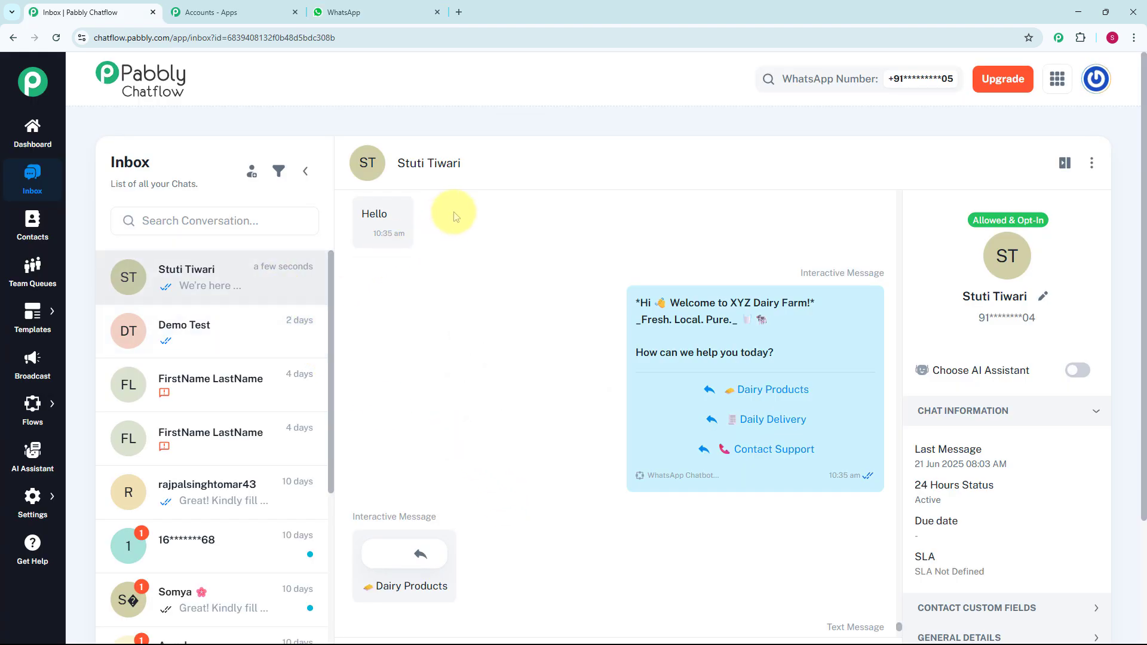
mouse_move(699, 347)
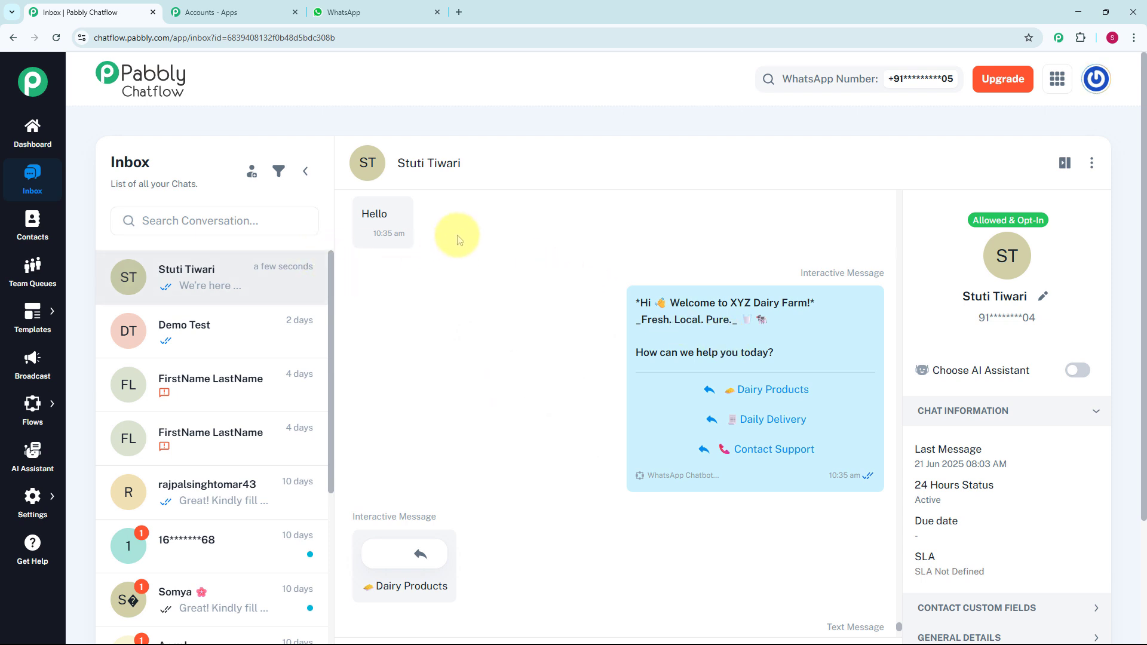
scroll(574, 298, down, 2)
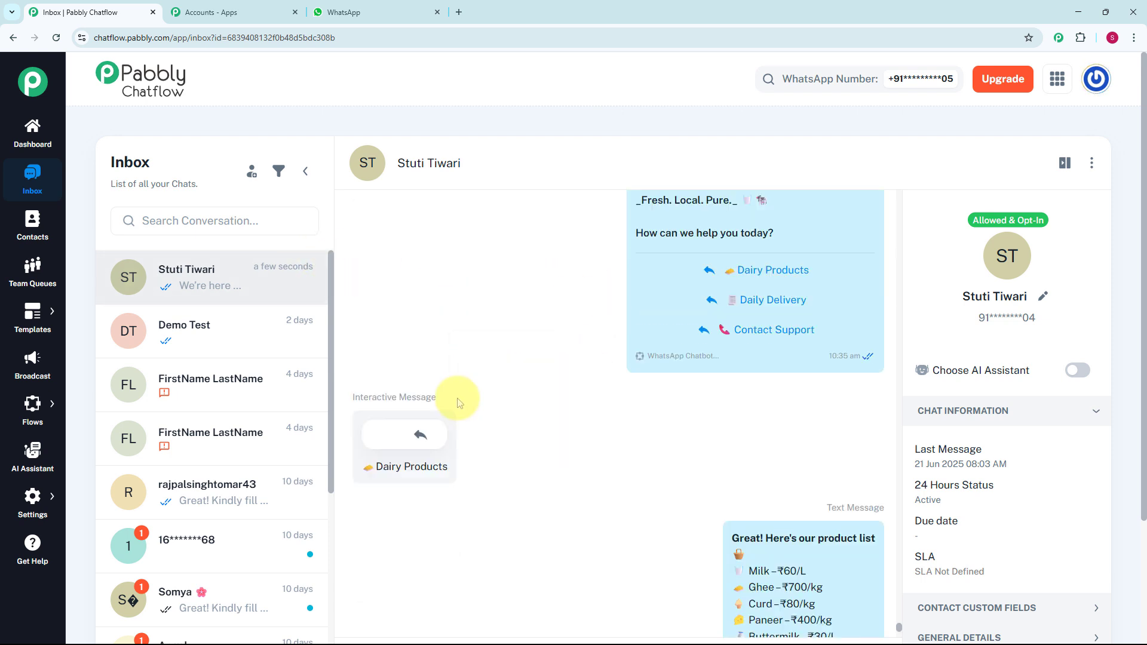
scroll(684, 426, down, 2)
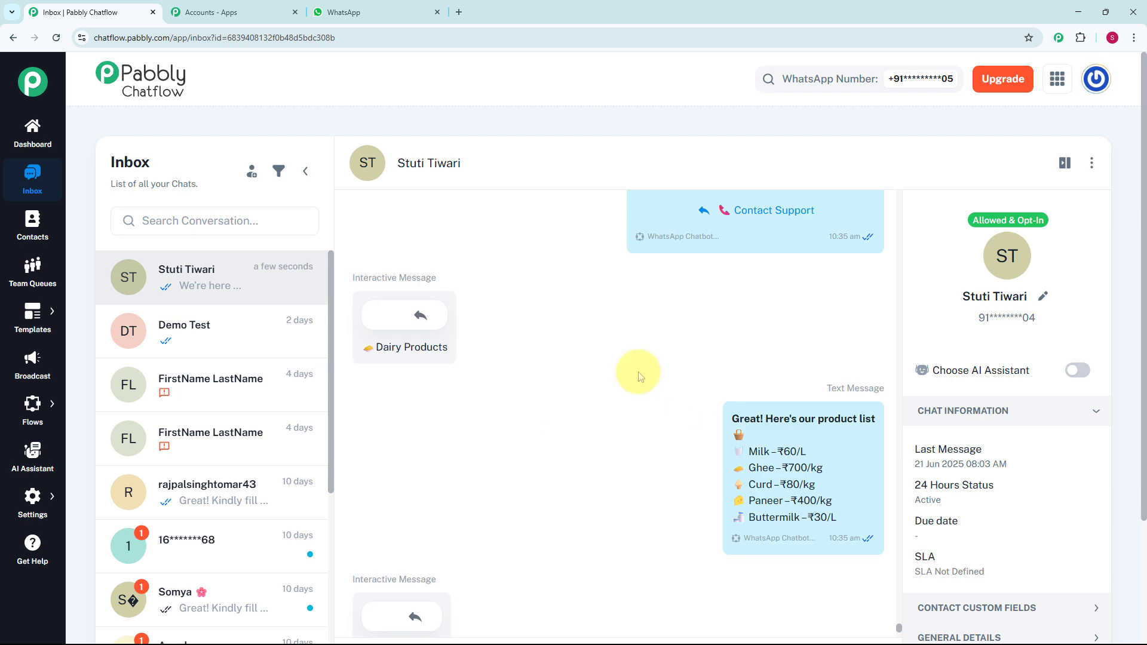
scroll(638, 376, down, 3)
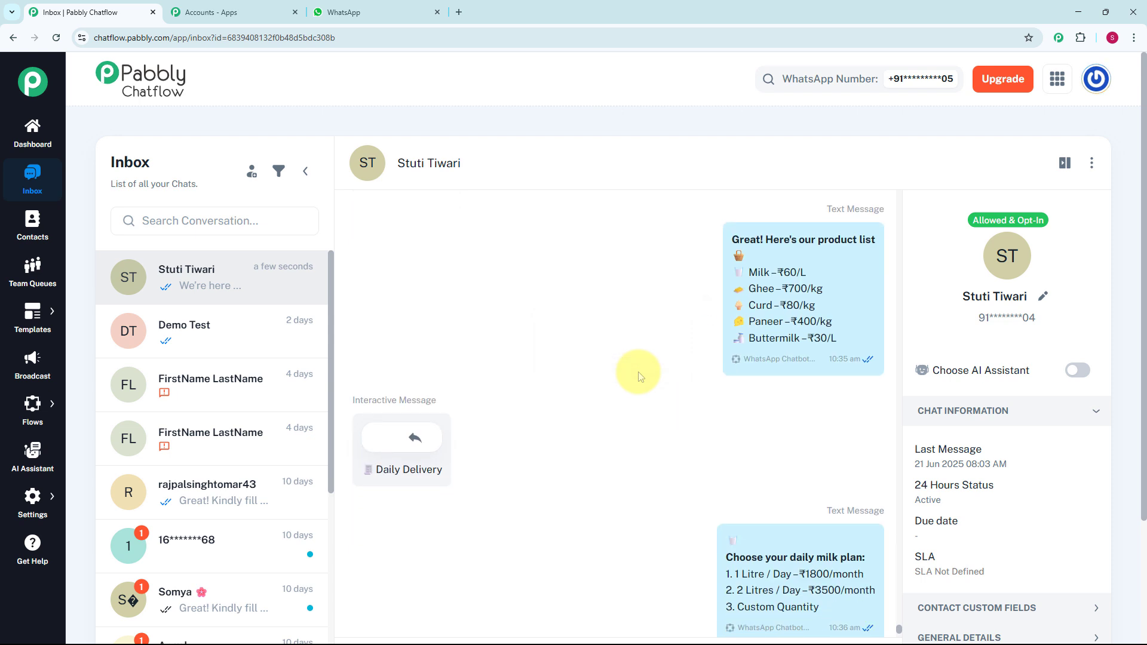
scroll(640, 376, down, 2)
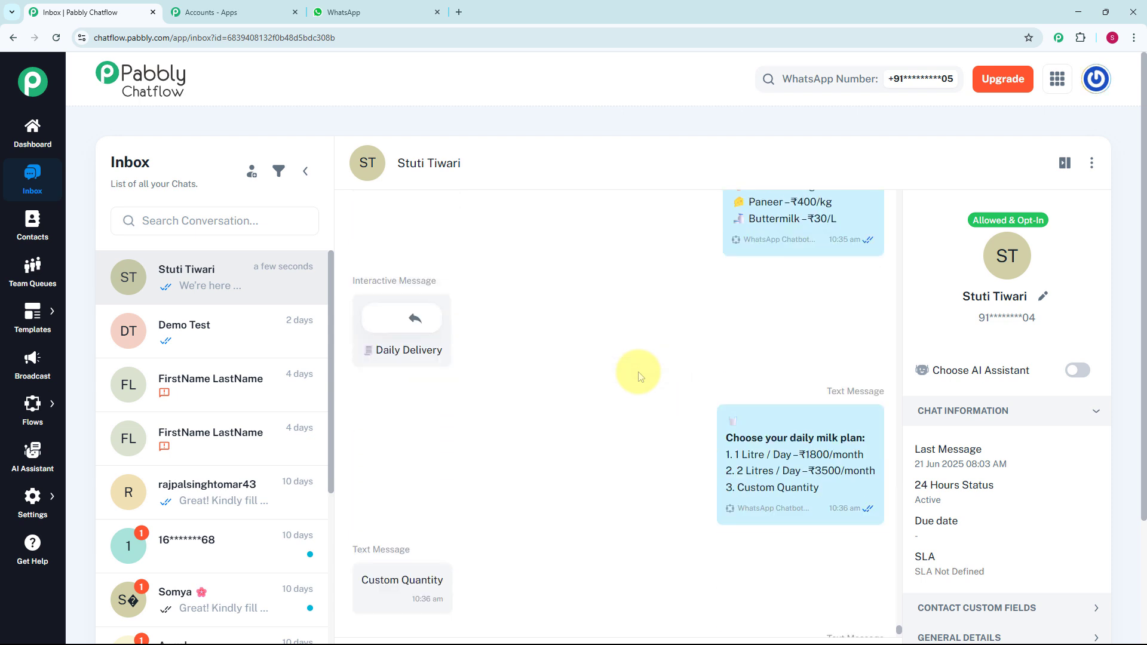
scroll(638, 376, down, 3)
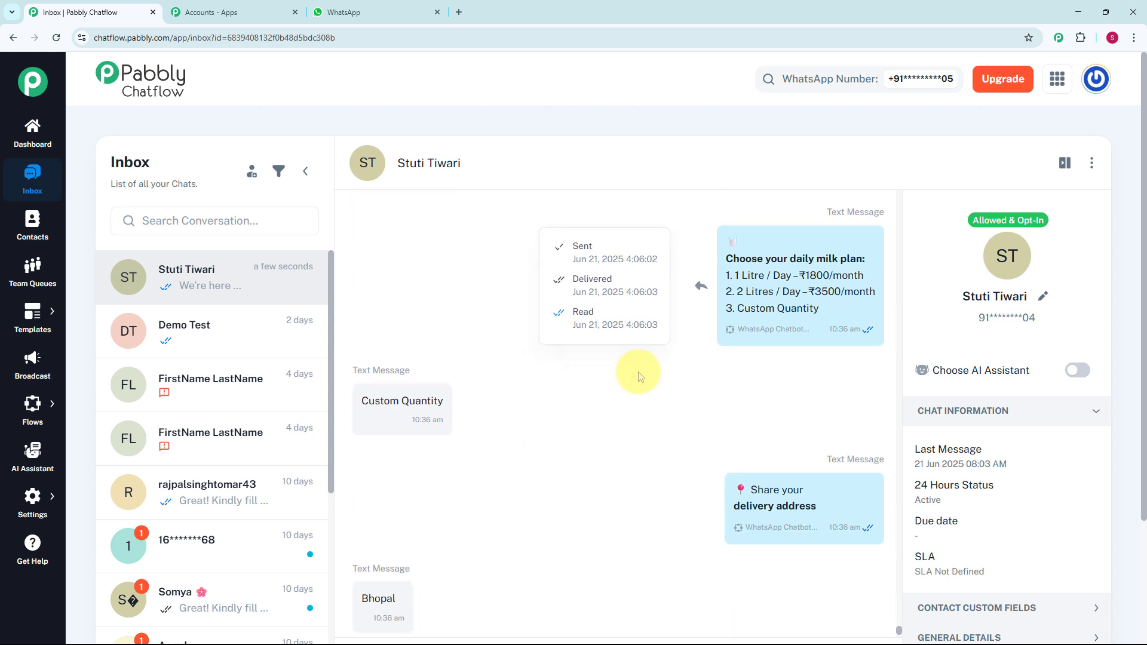
scroll(638, 376, down, 4)
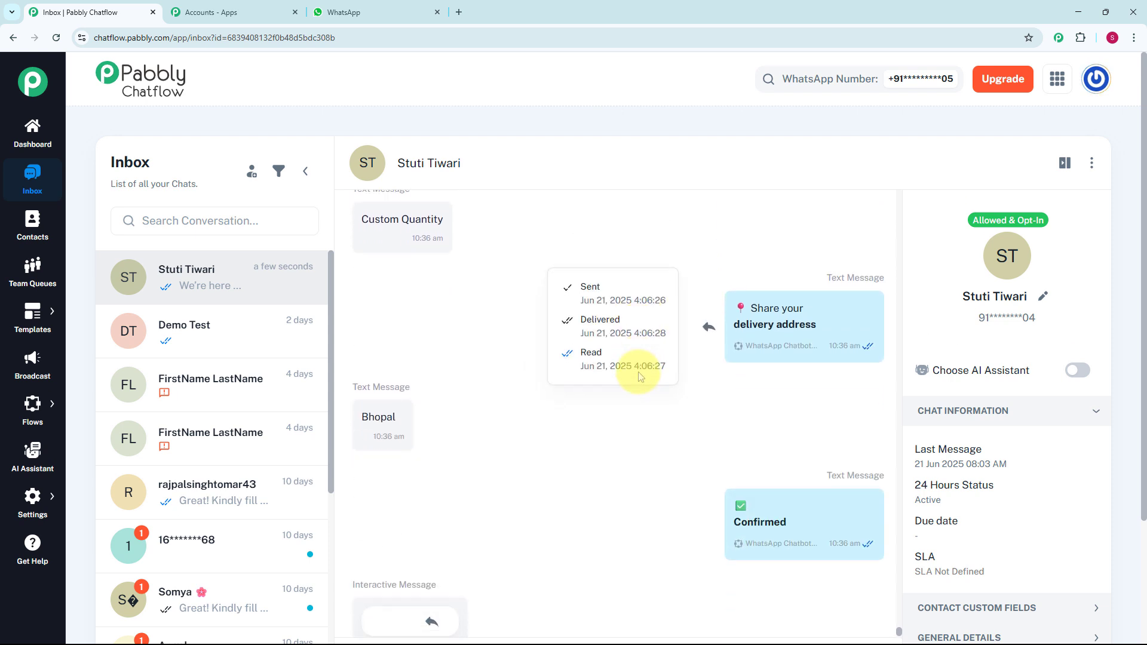
scroll(638, 376, down, 4)
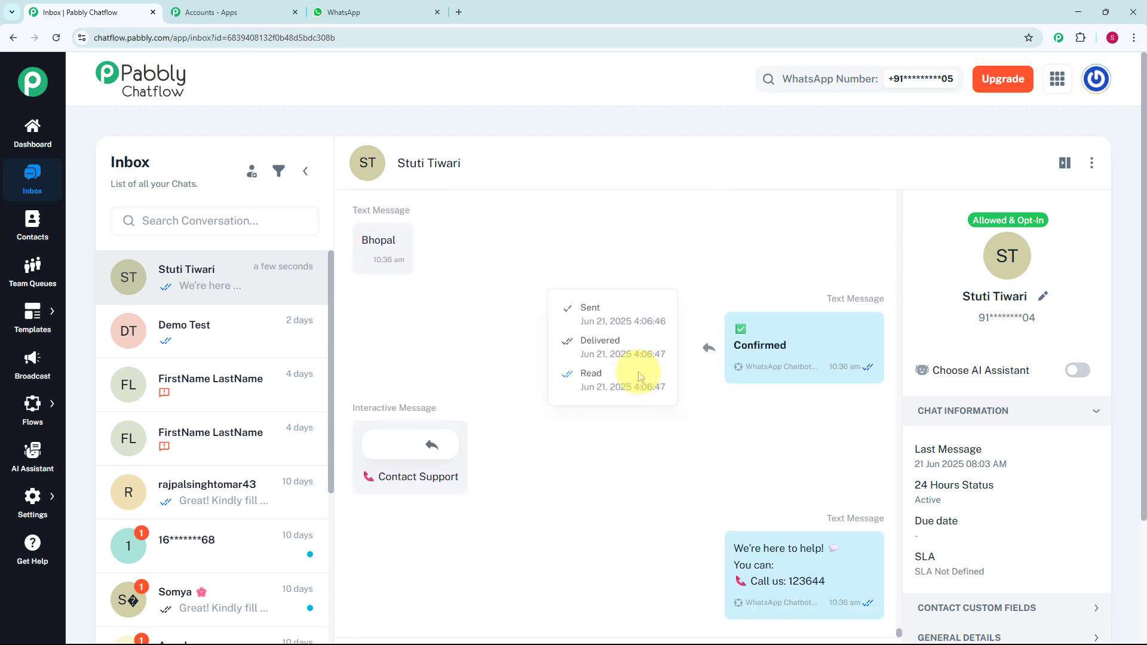